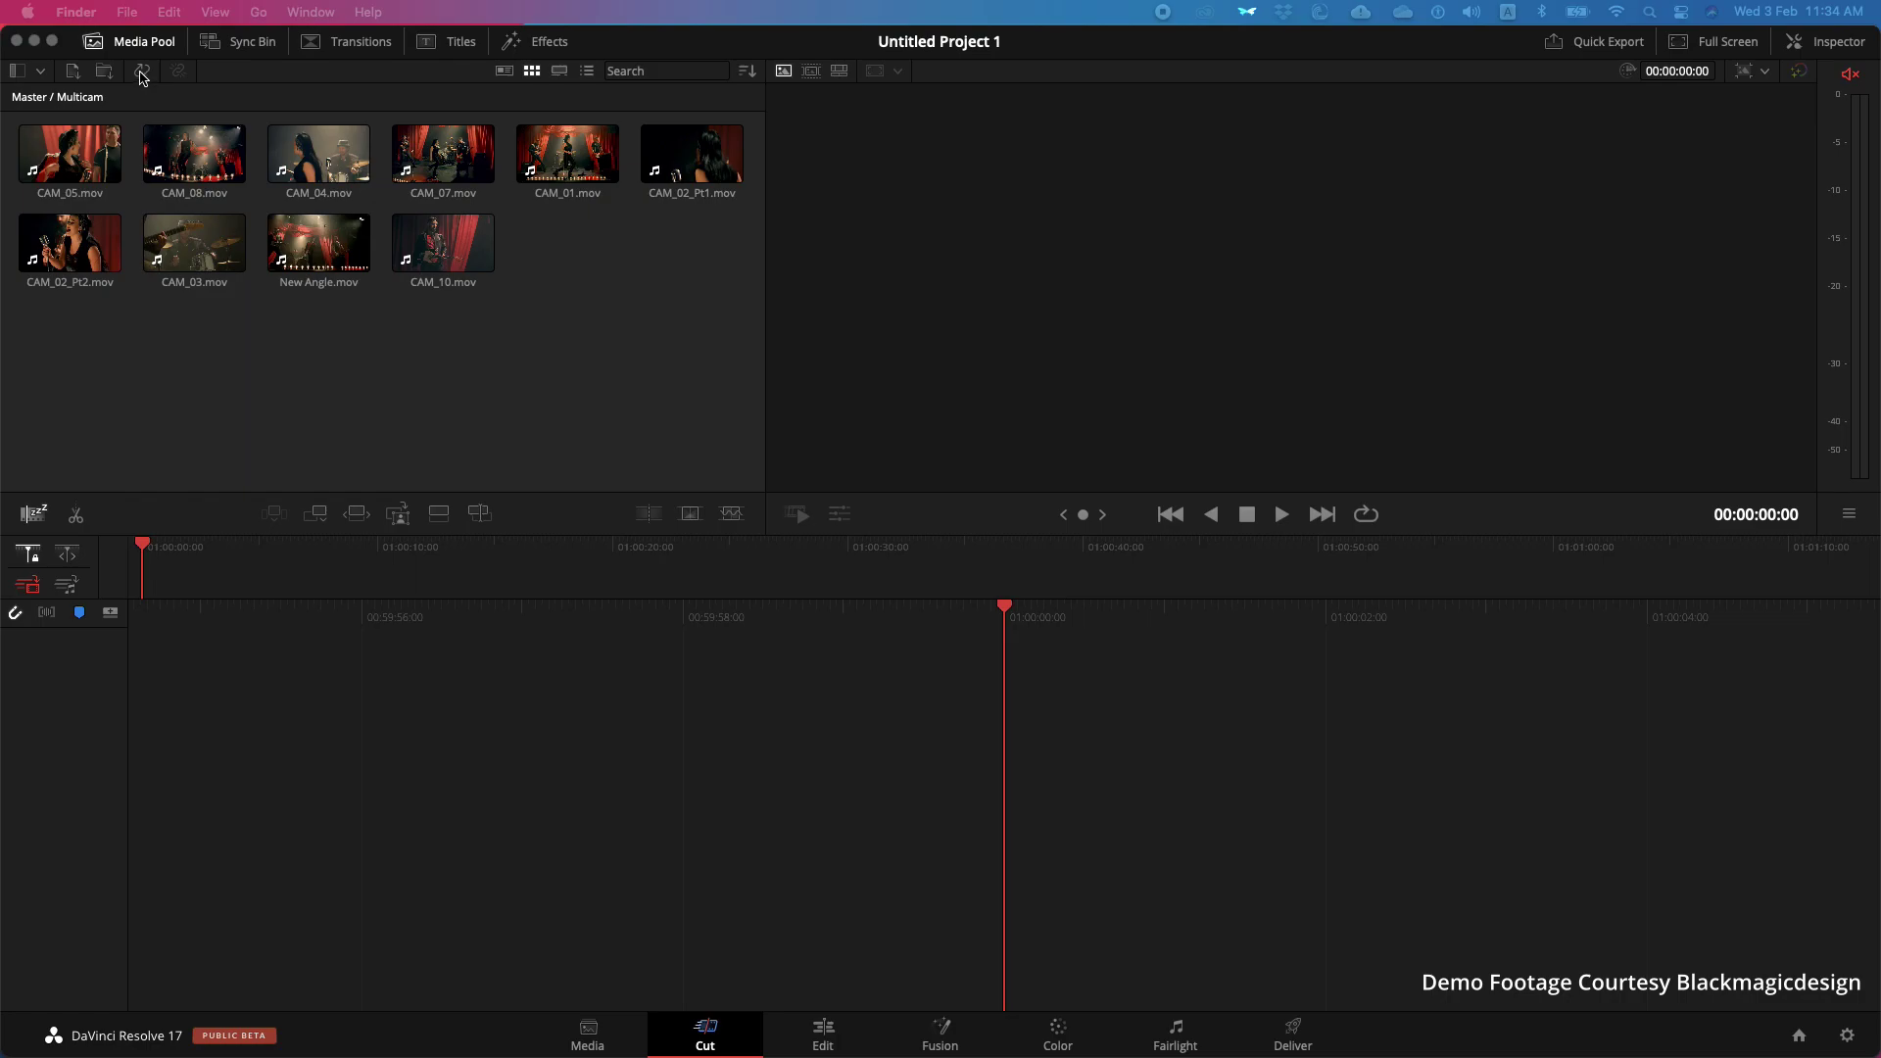
- Open the multicam clips for syncing, preview their timecode groups, and synchronise them by audio
left_click(140, 77)
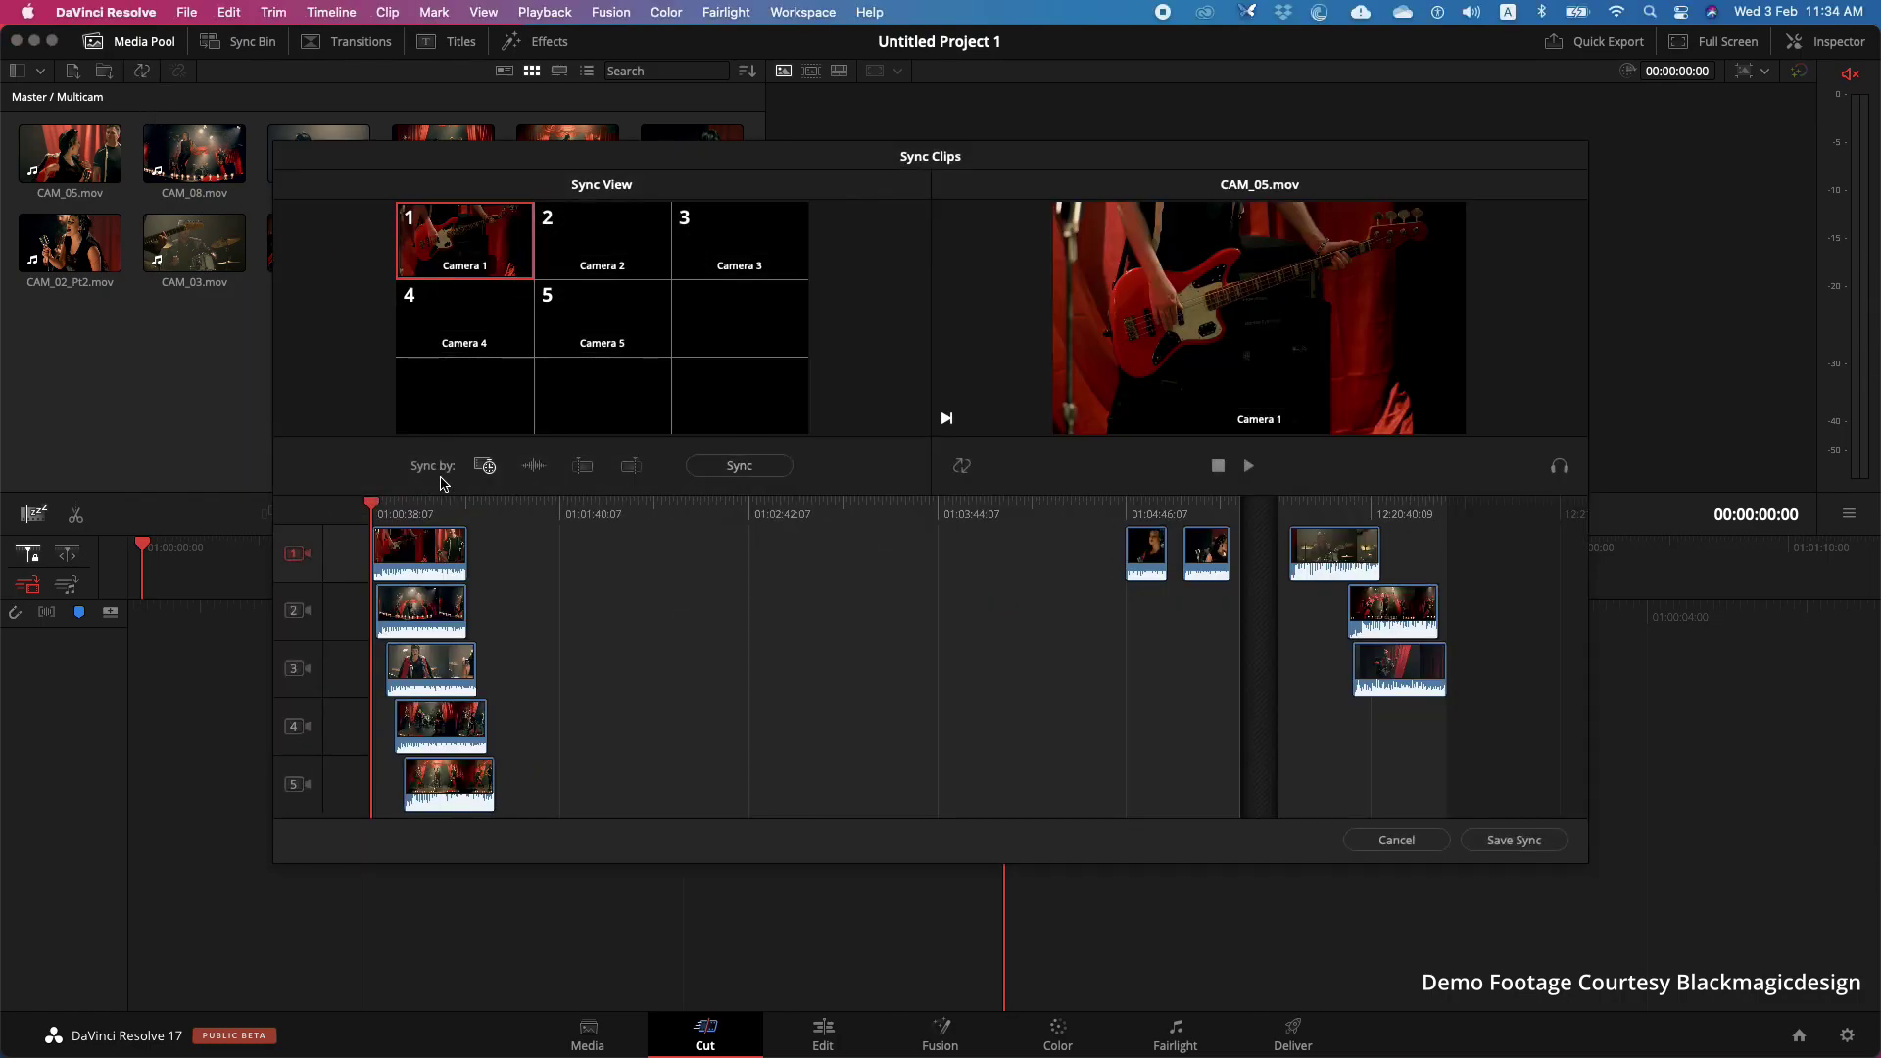
left_click(401, 517)
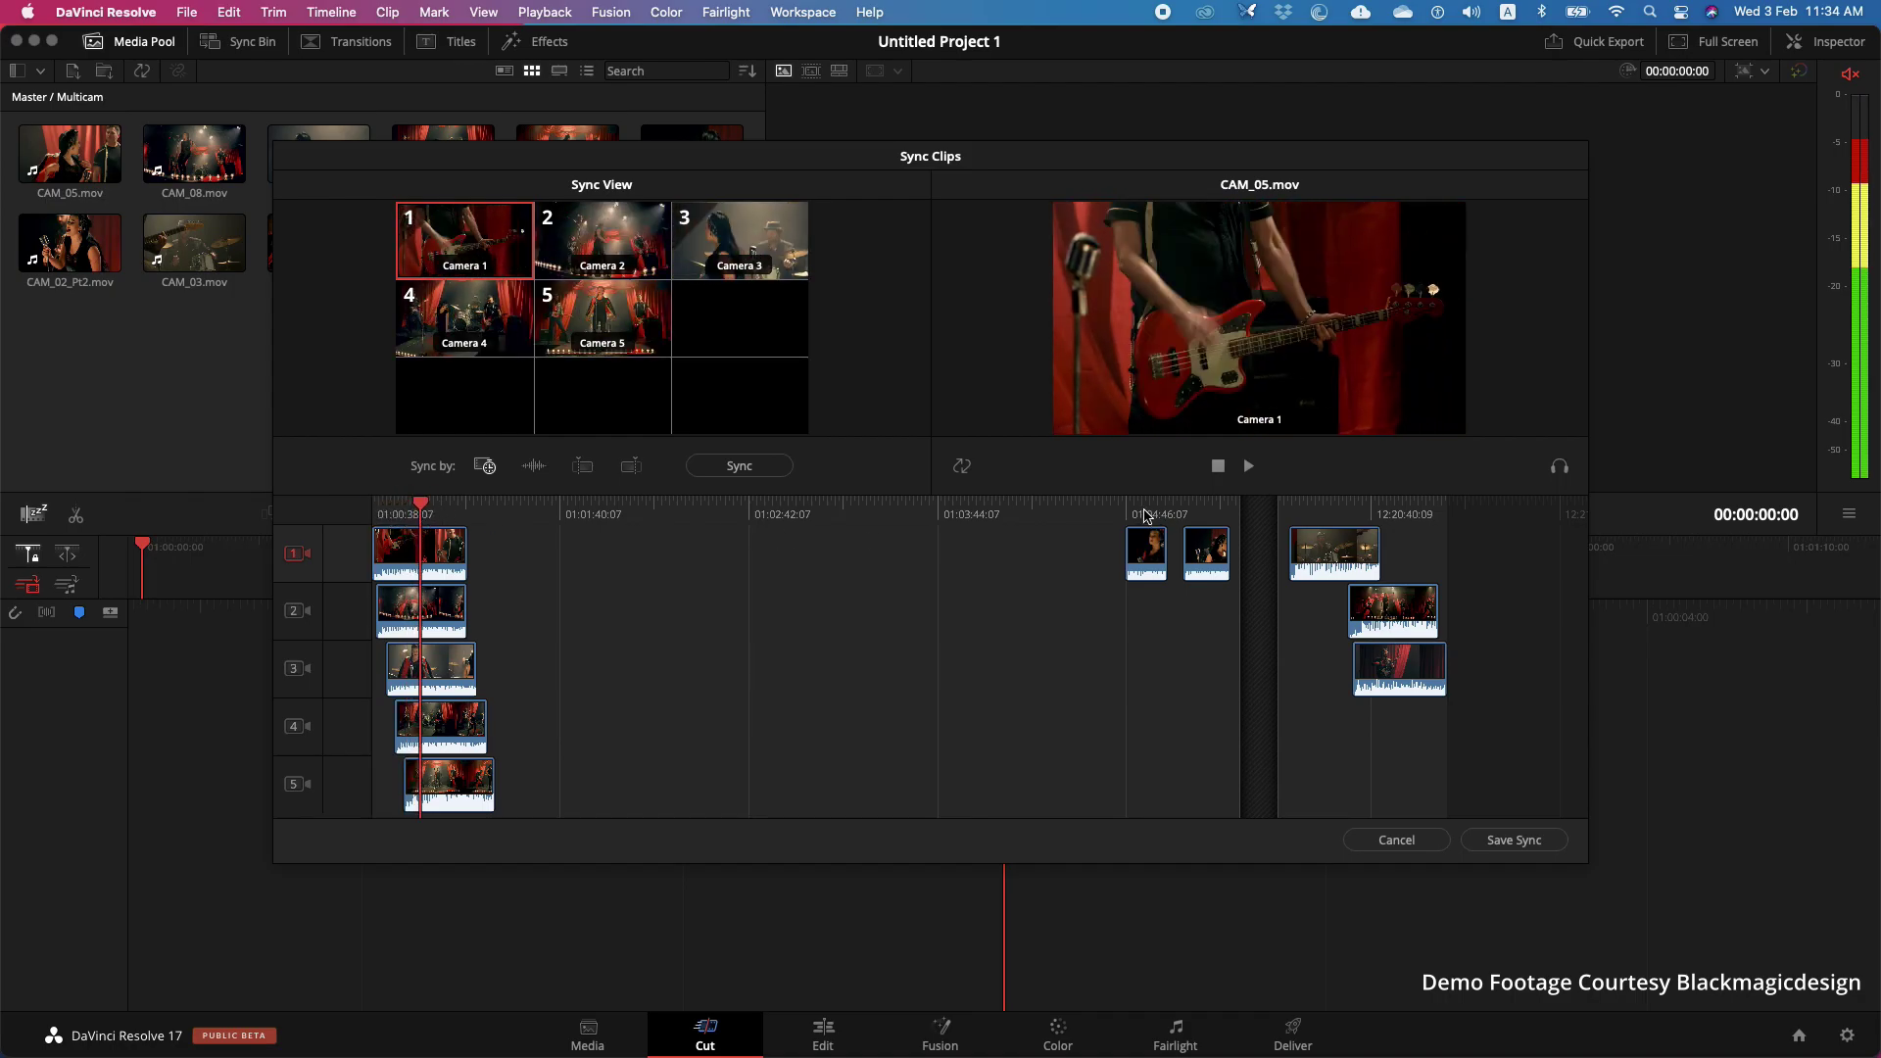
left_click(1150, 511)
left_click(1333, 512)
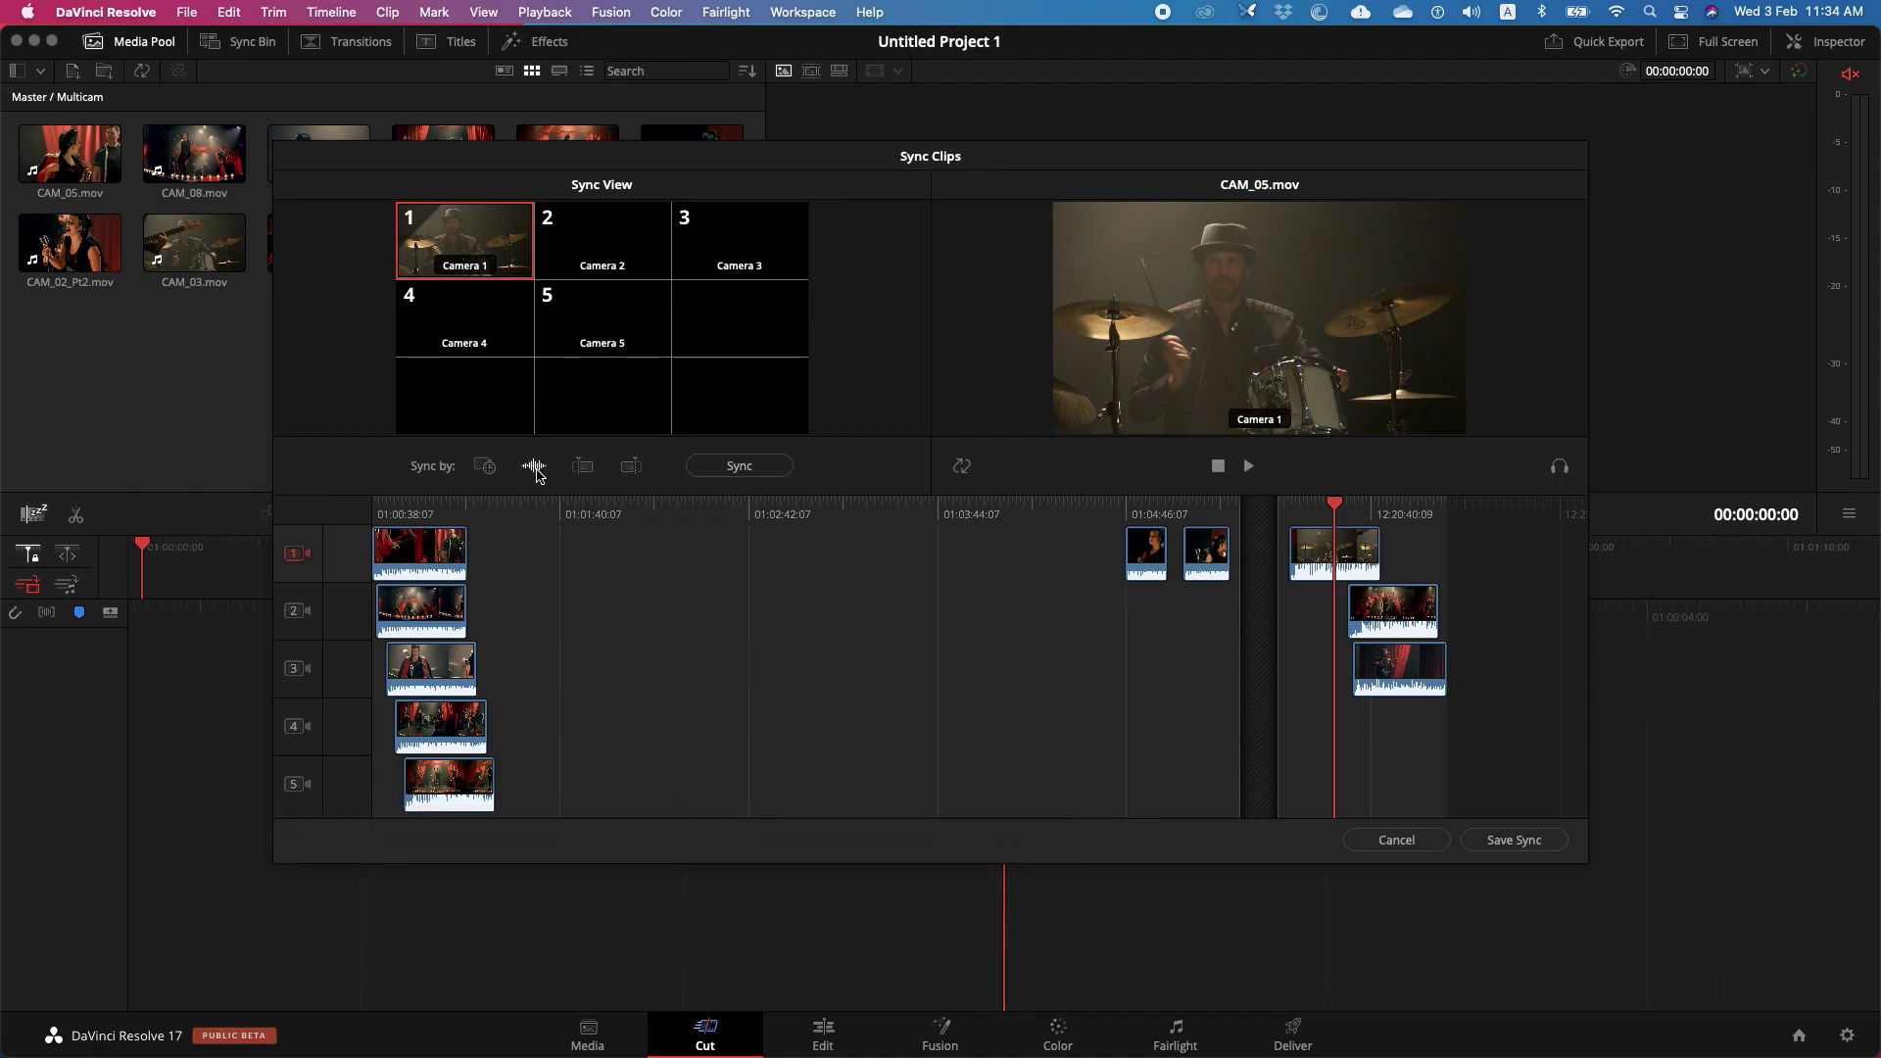
left_click(725, 470)
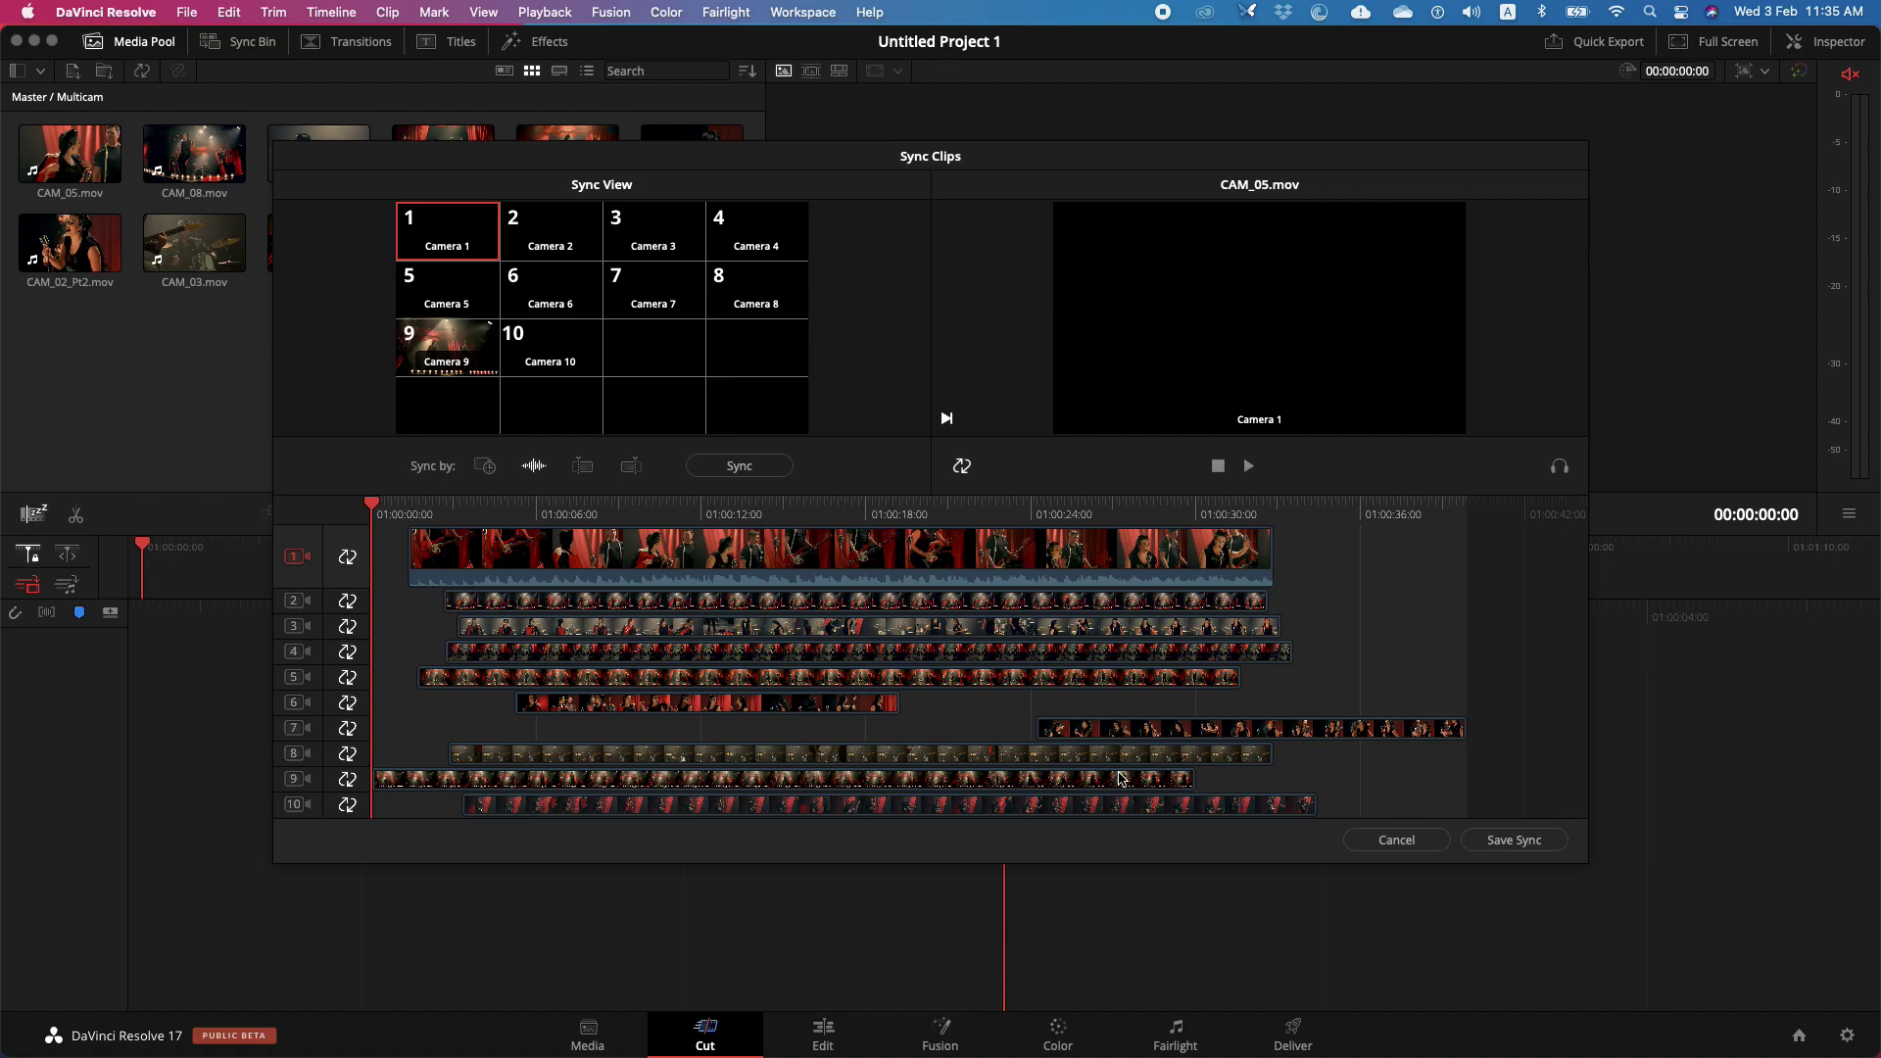
- Scrub through the synced angles to check their alignment and save the sync
left_click_drag(372, 504, 512, 506)
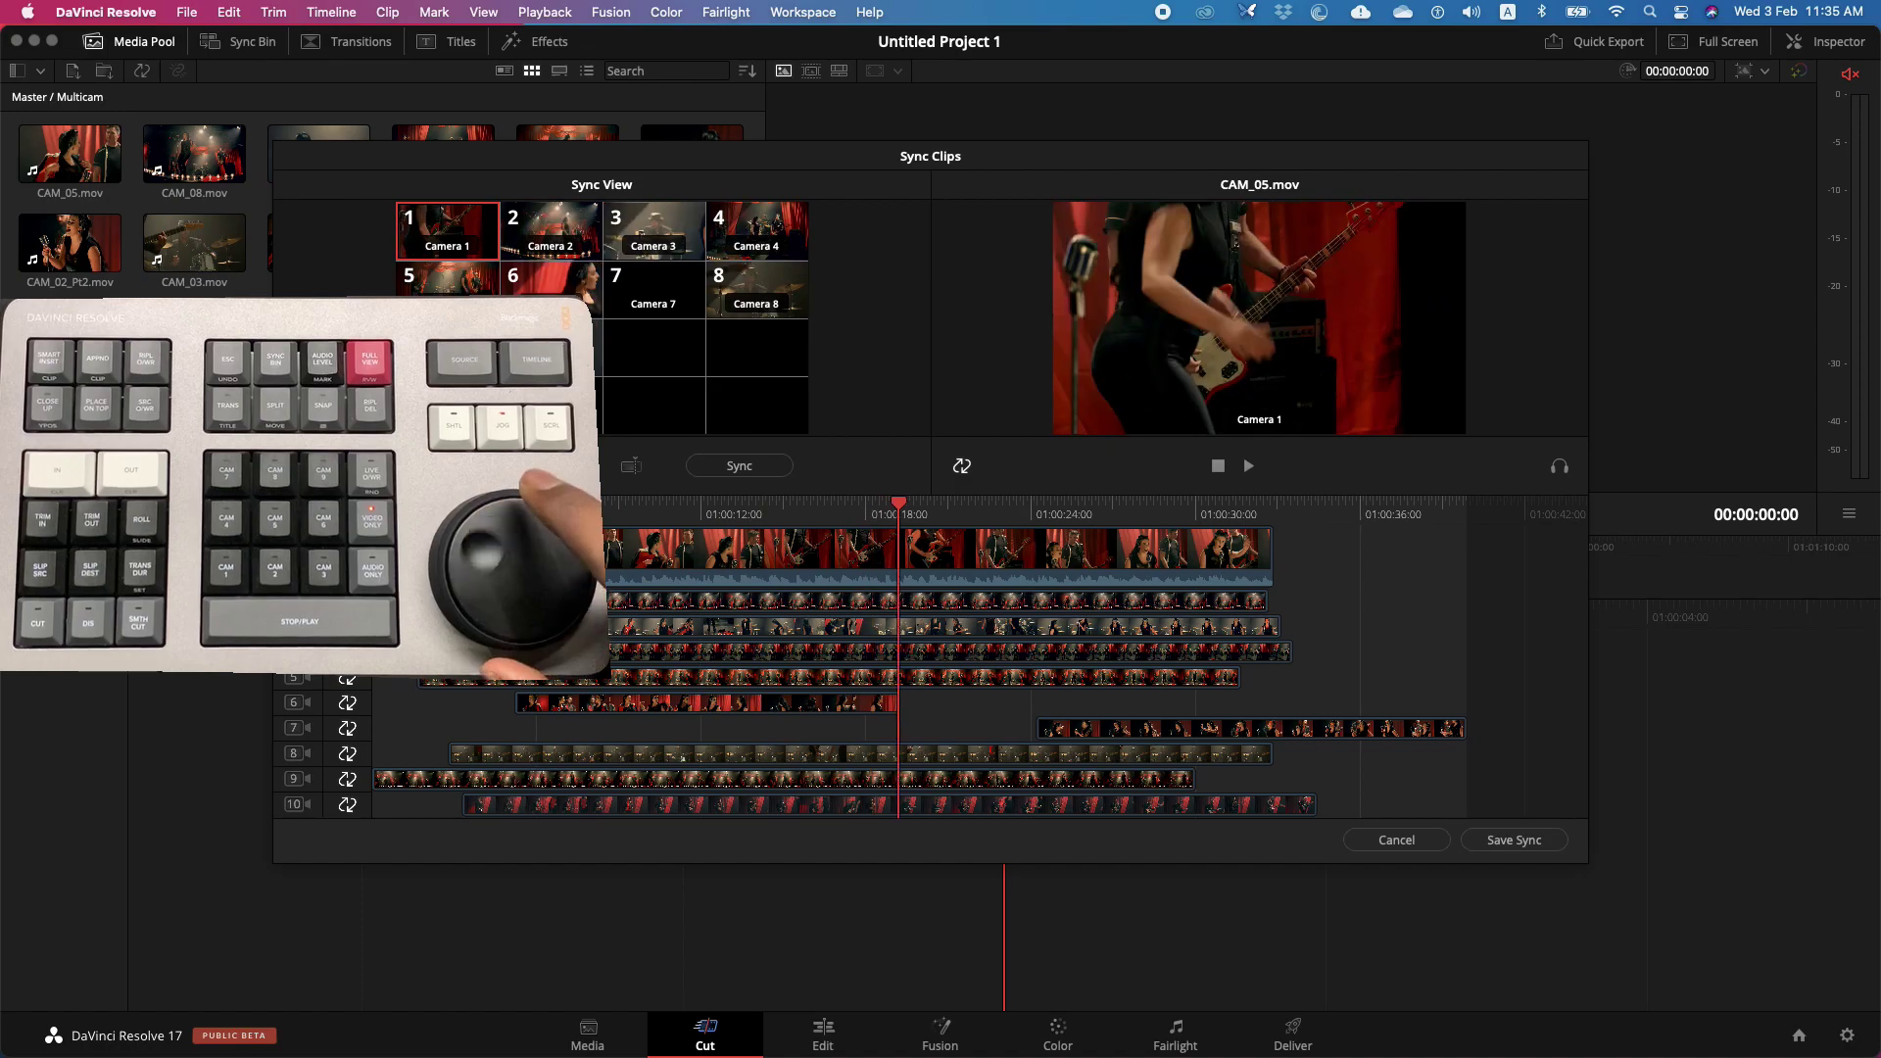
key("j")
key("k")
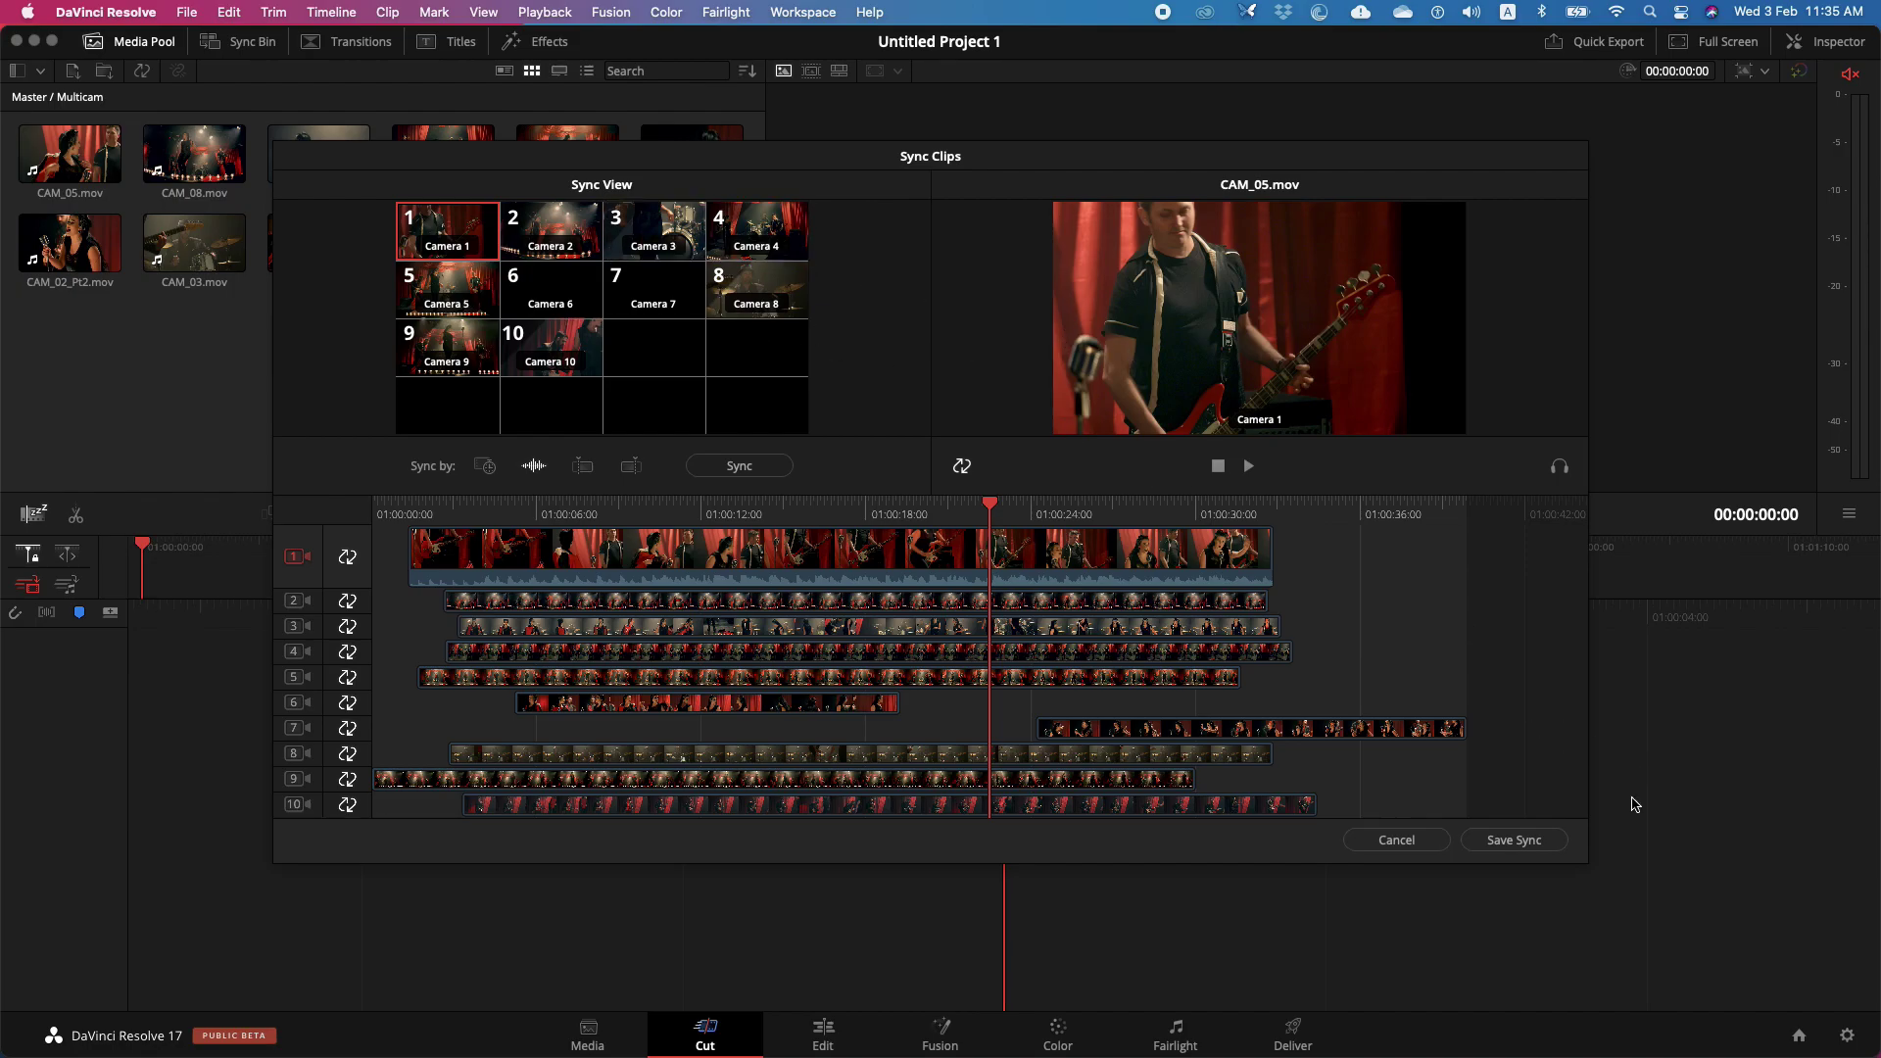
left_click(1559, 843)
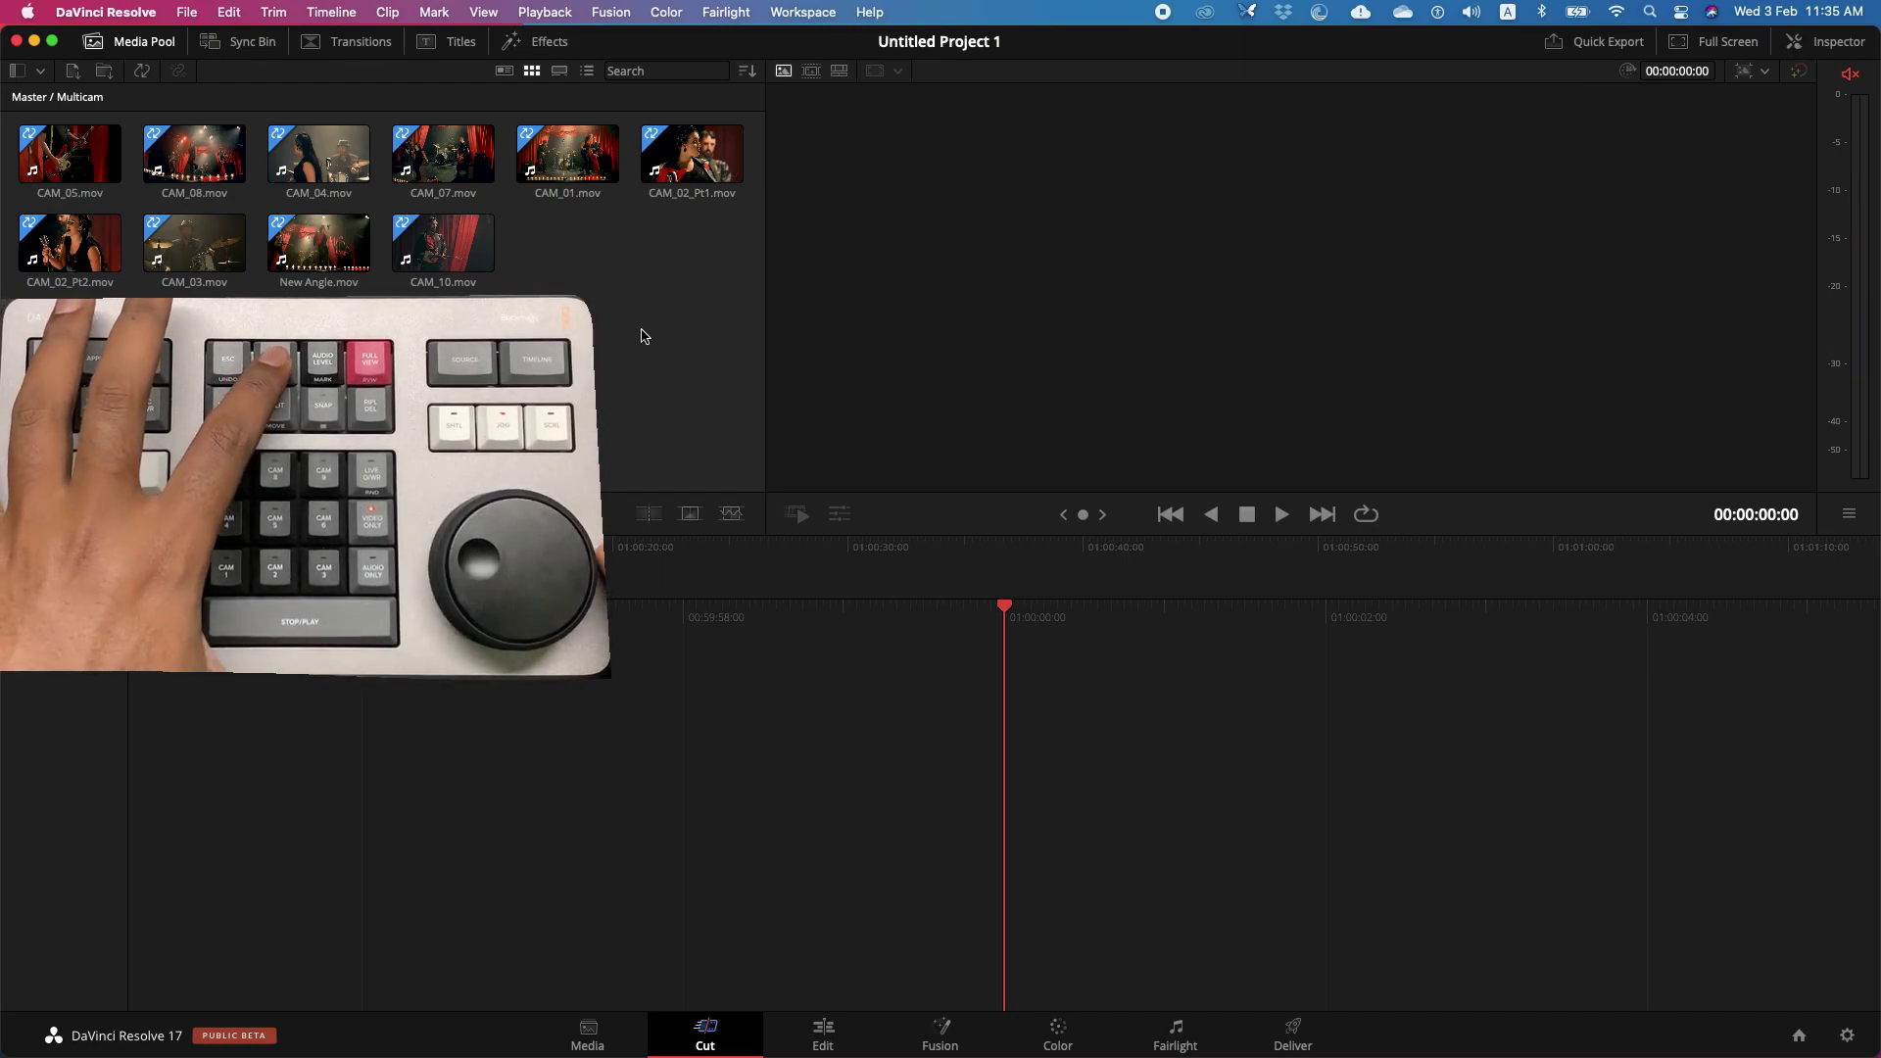
- Open the sync bin and choose Camera 5 as the base angle for the timeline
key("super+2")
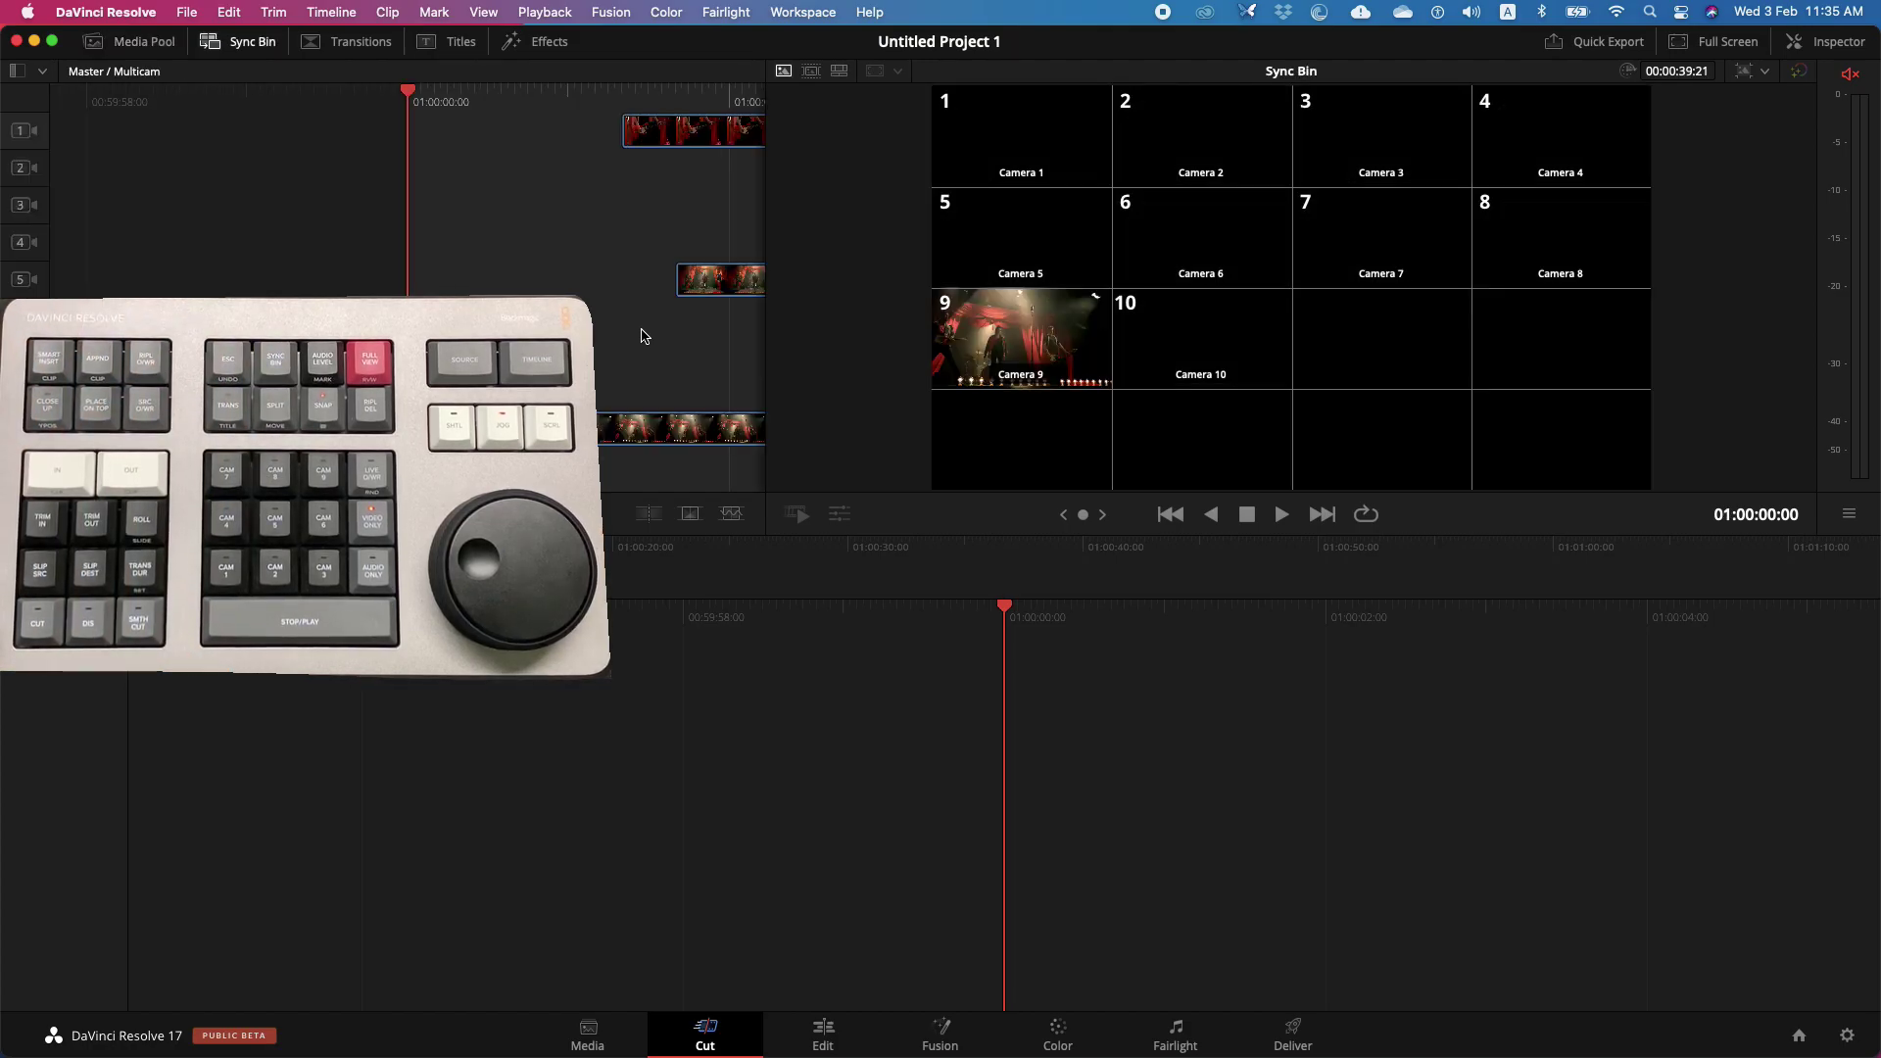
scroll(645, 336, "right", 10)
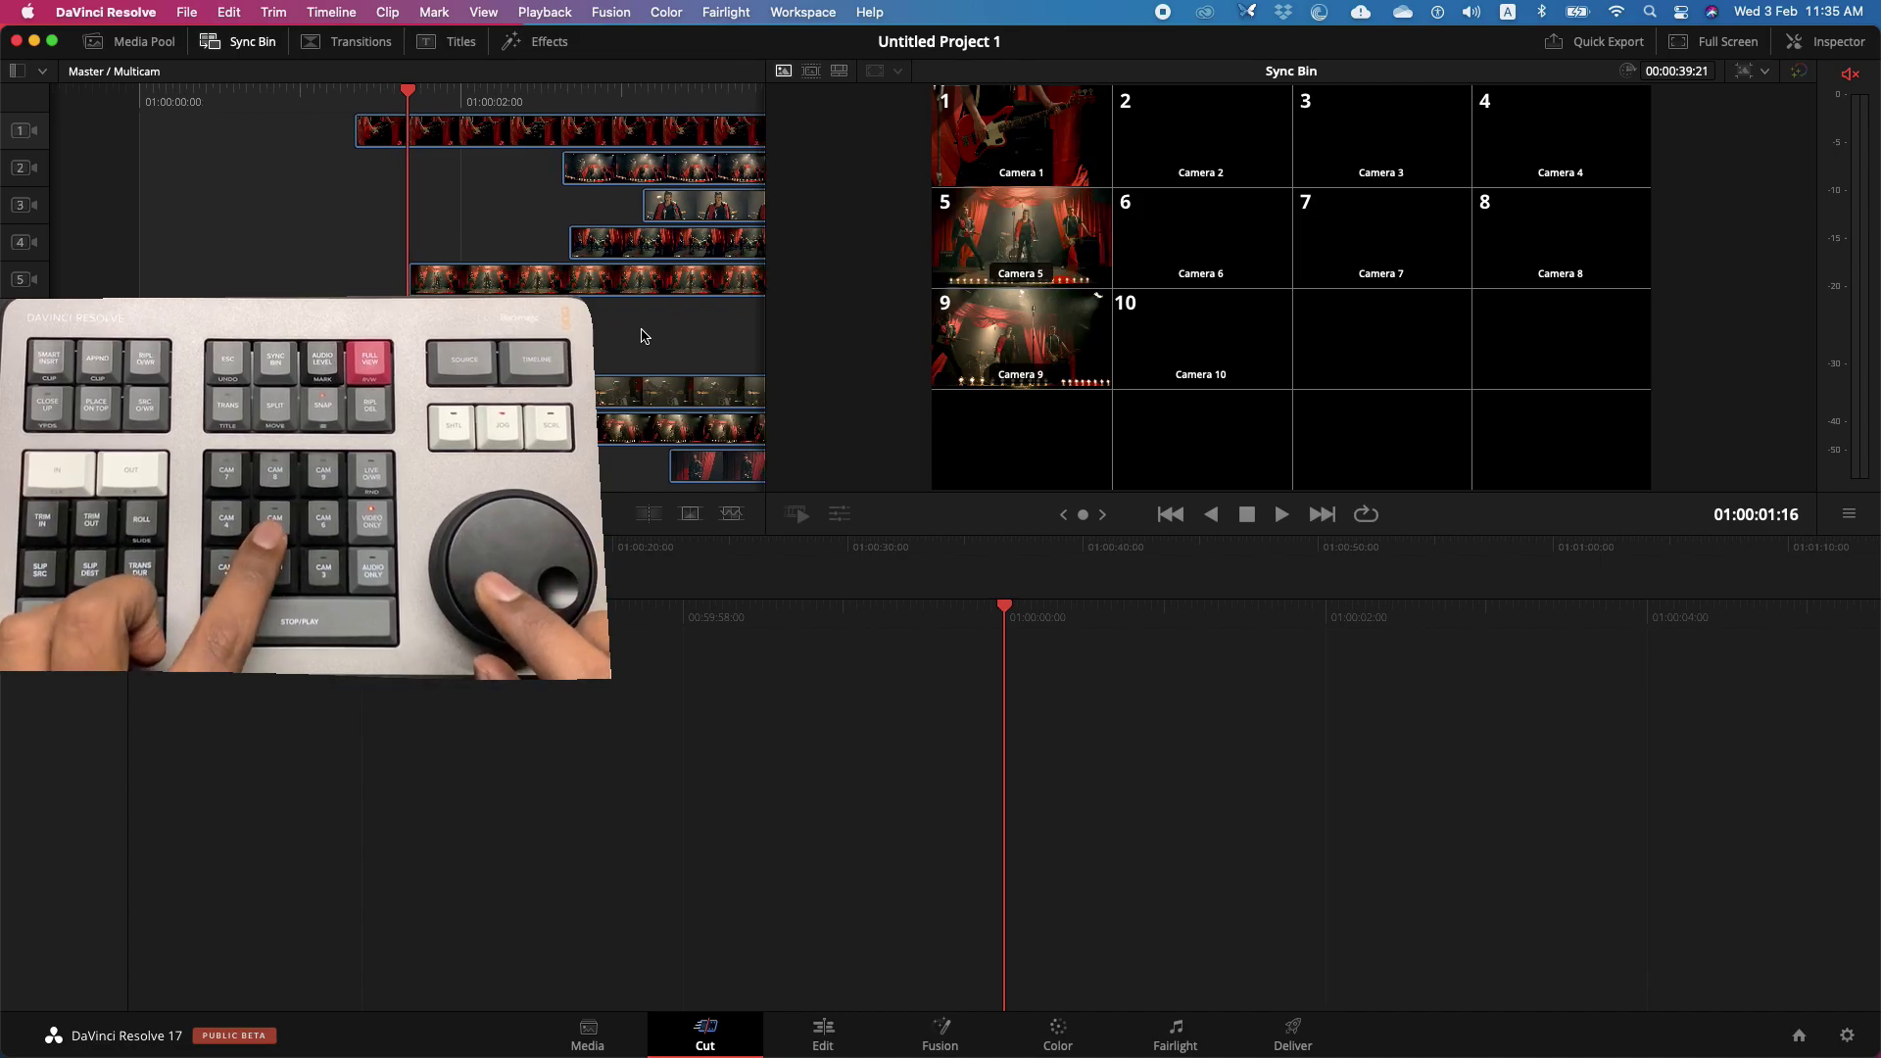
key("5")
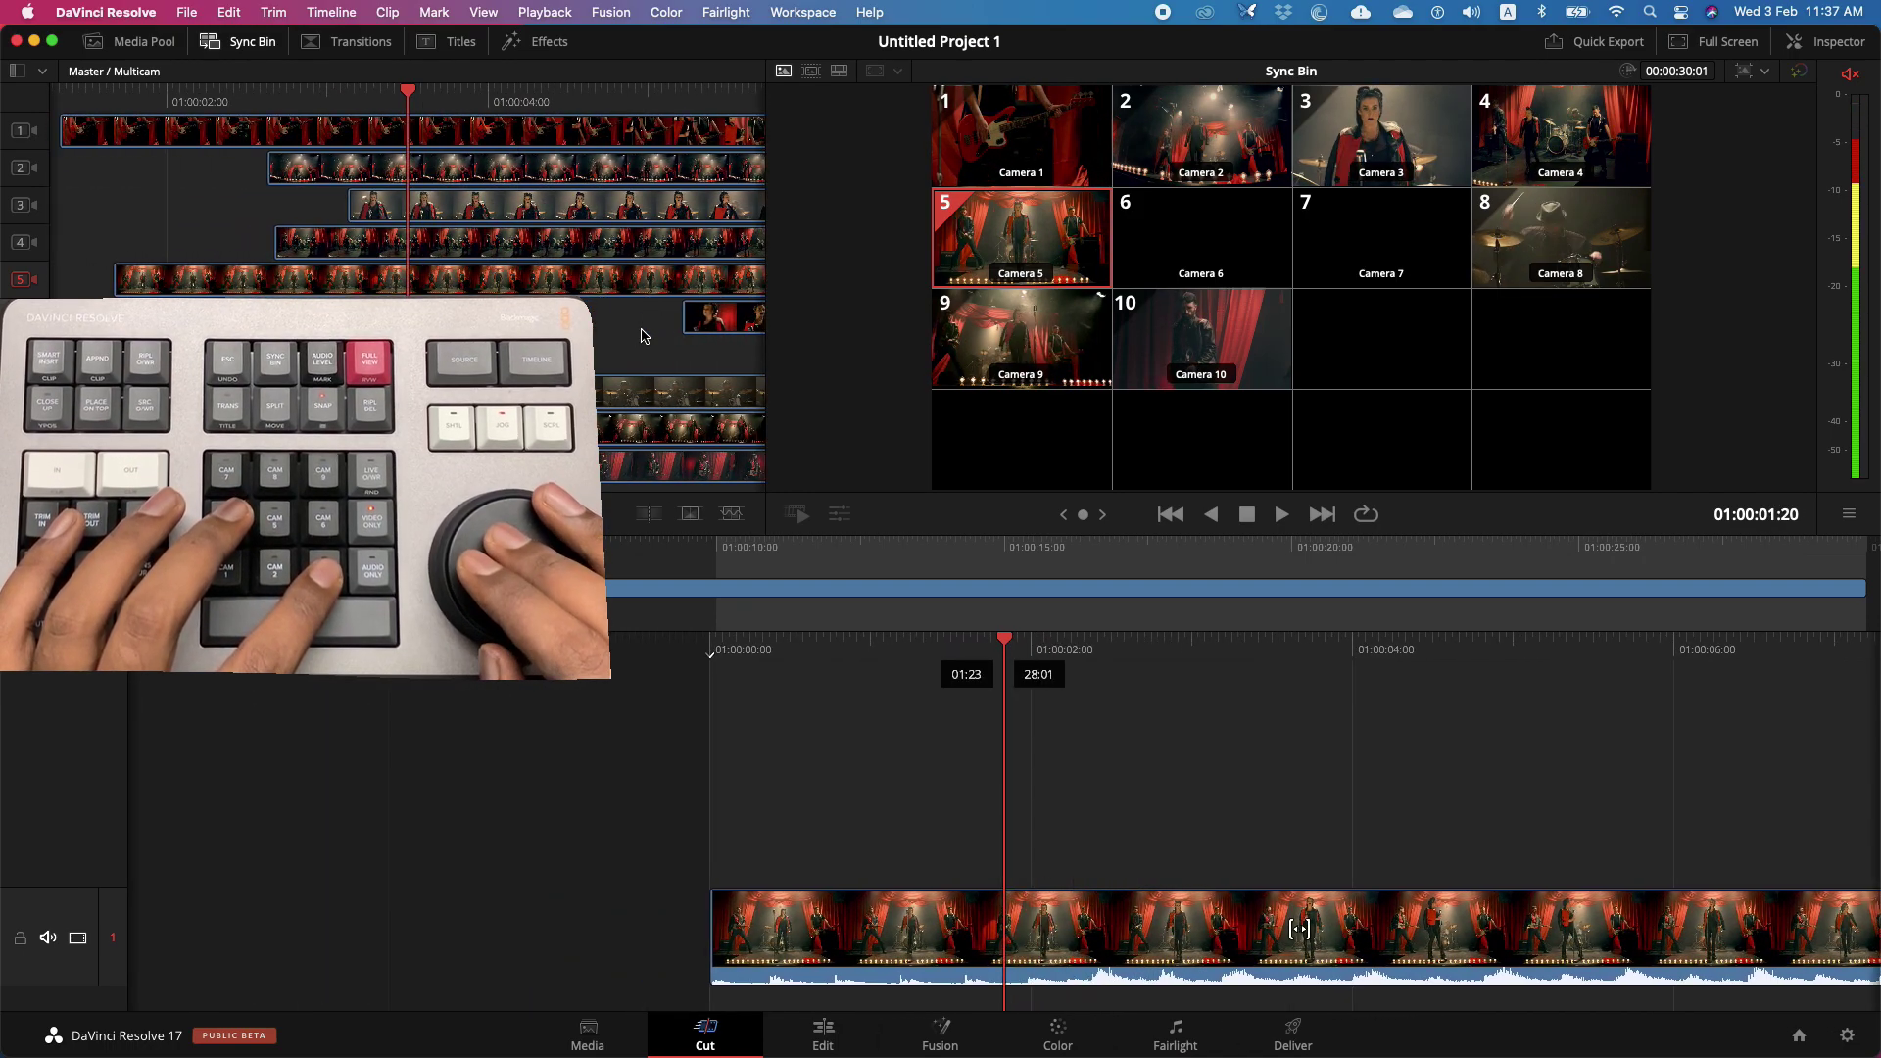
- Layer Camera 3 and Camera 2 cutaways above the Camera 5 base clip, playing back the edit between them
key("3")
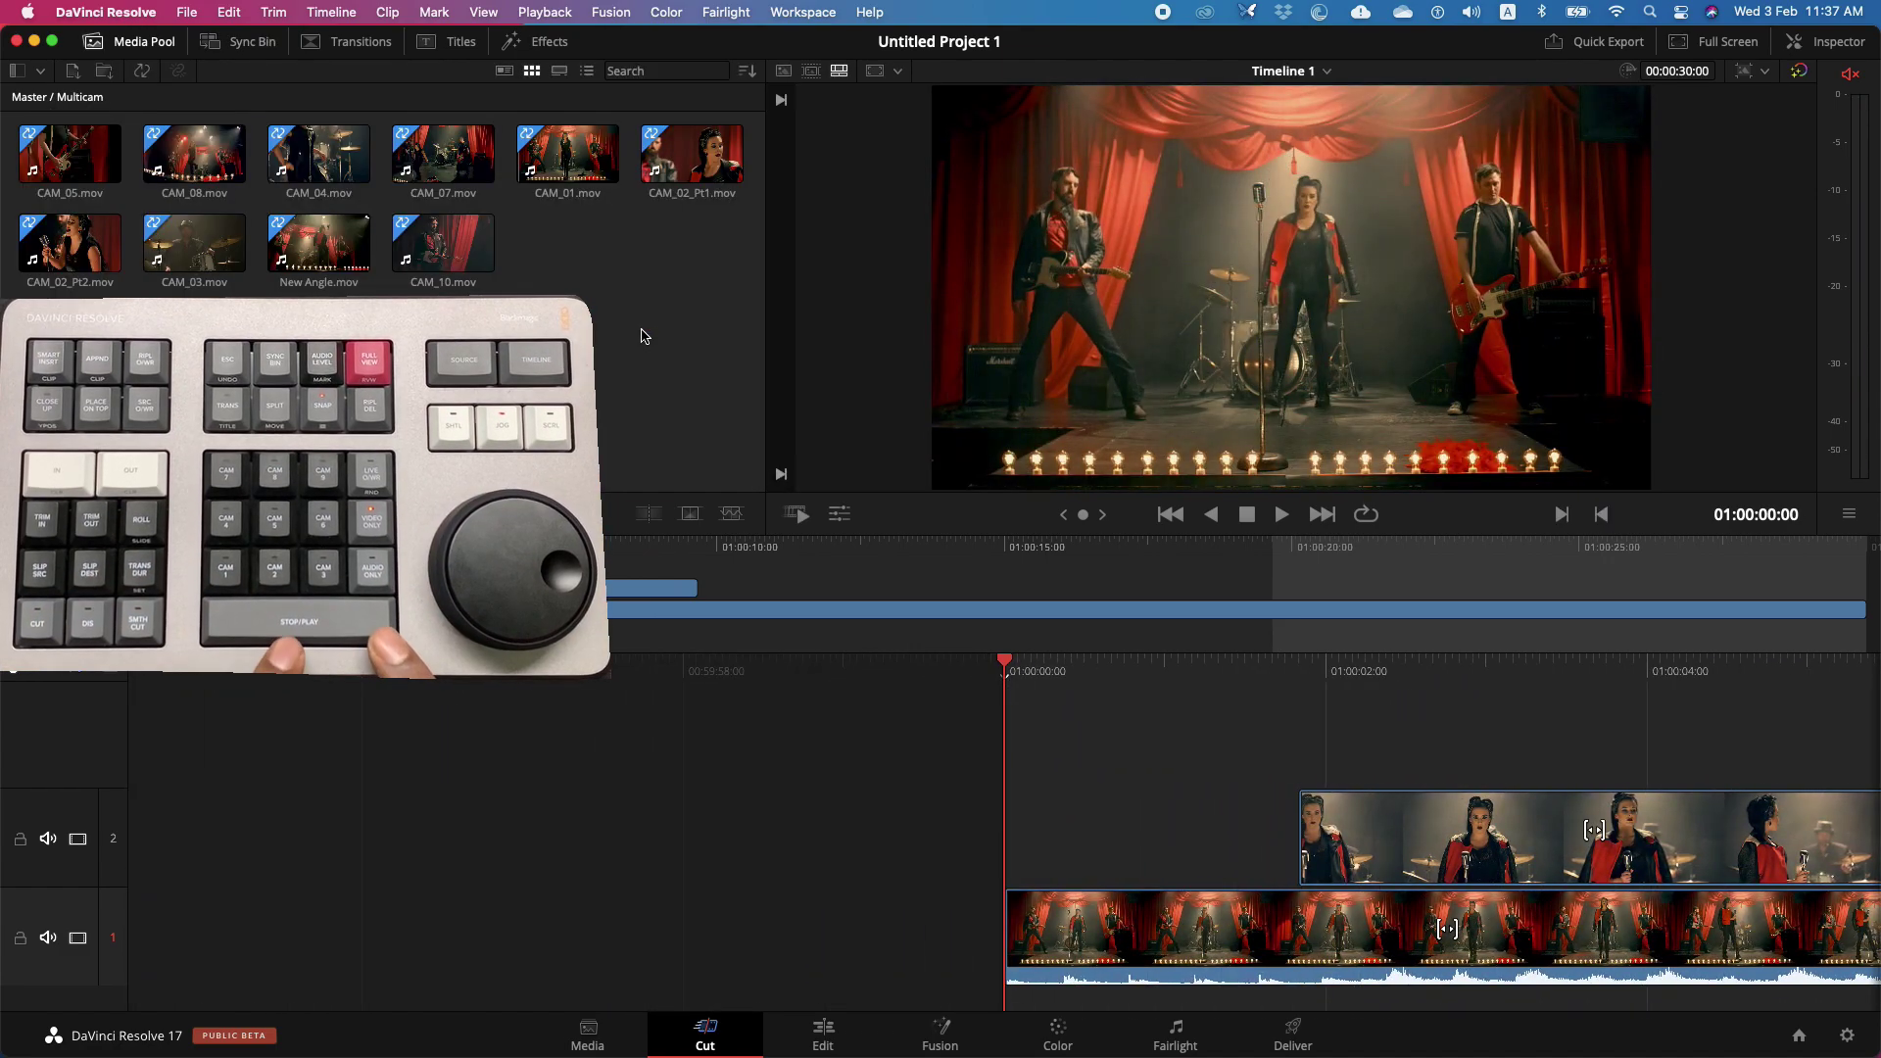
key("space")
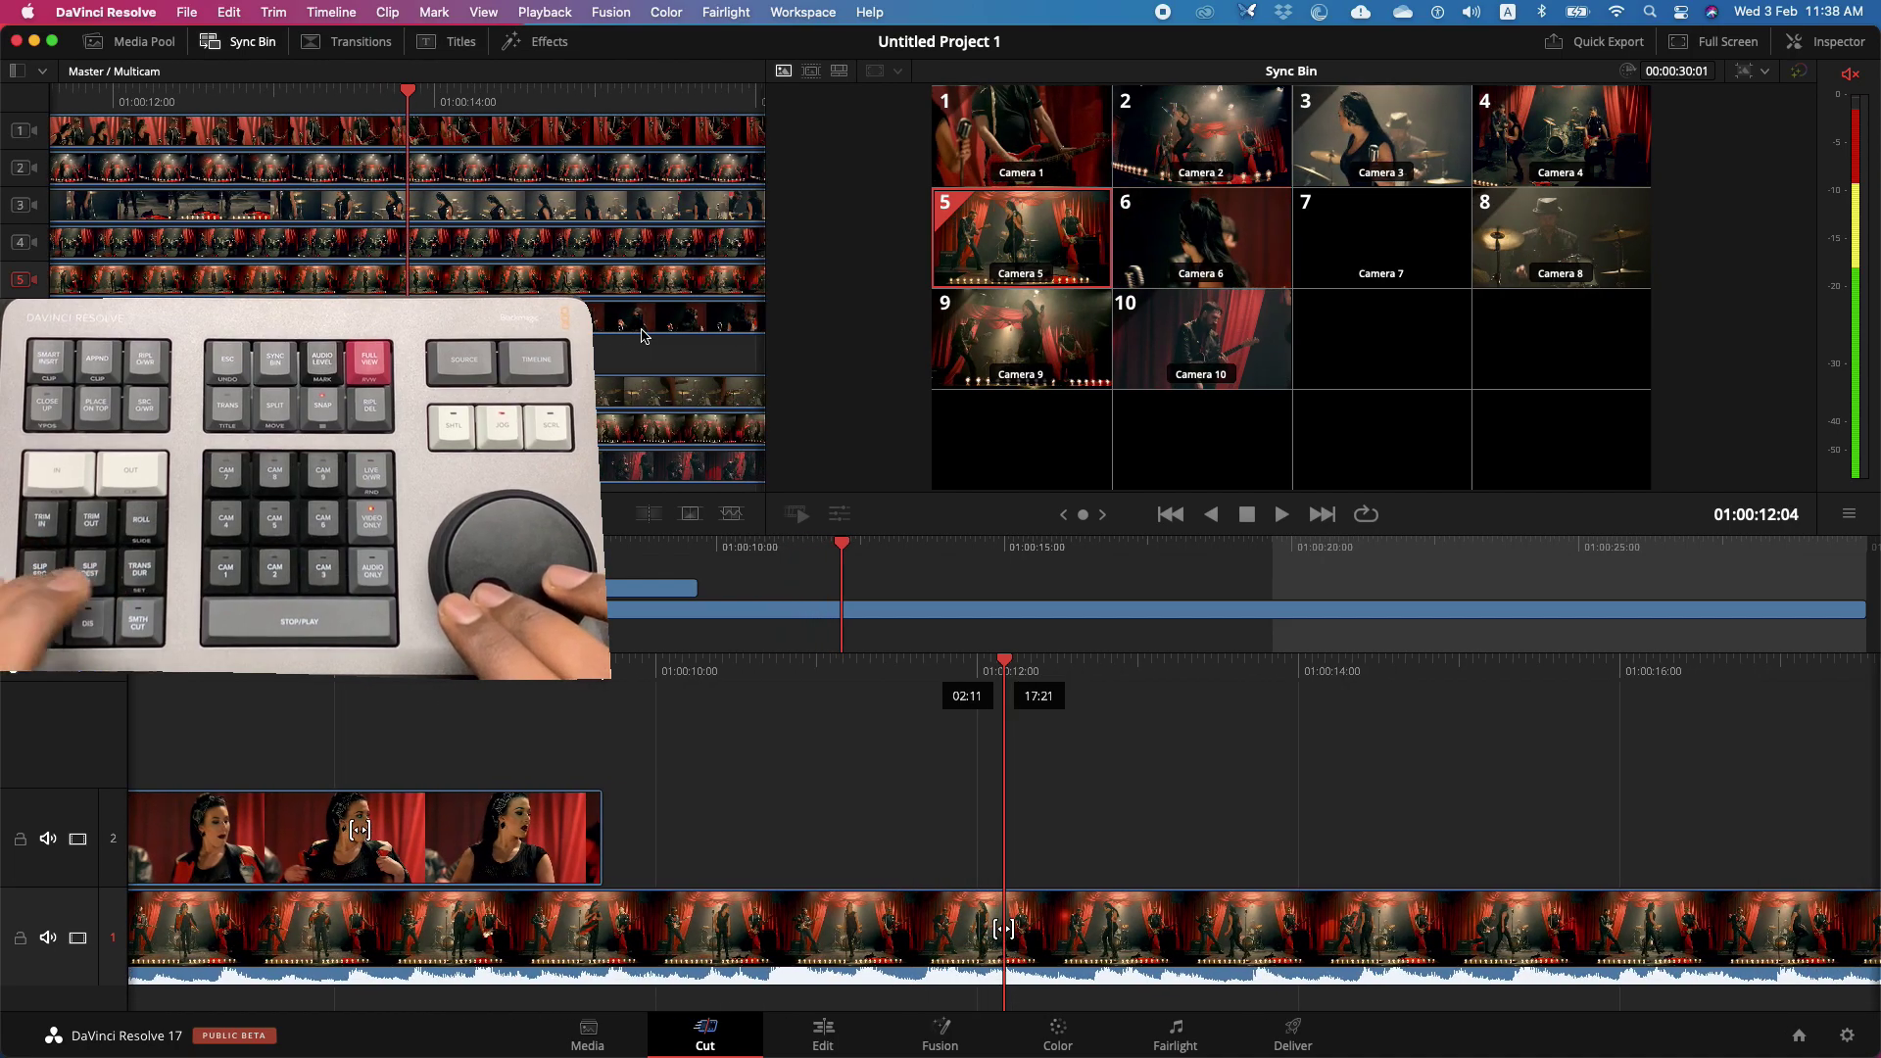
key("2")
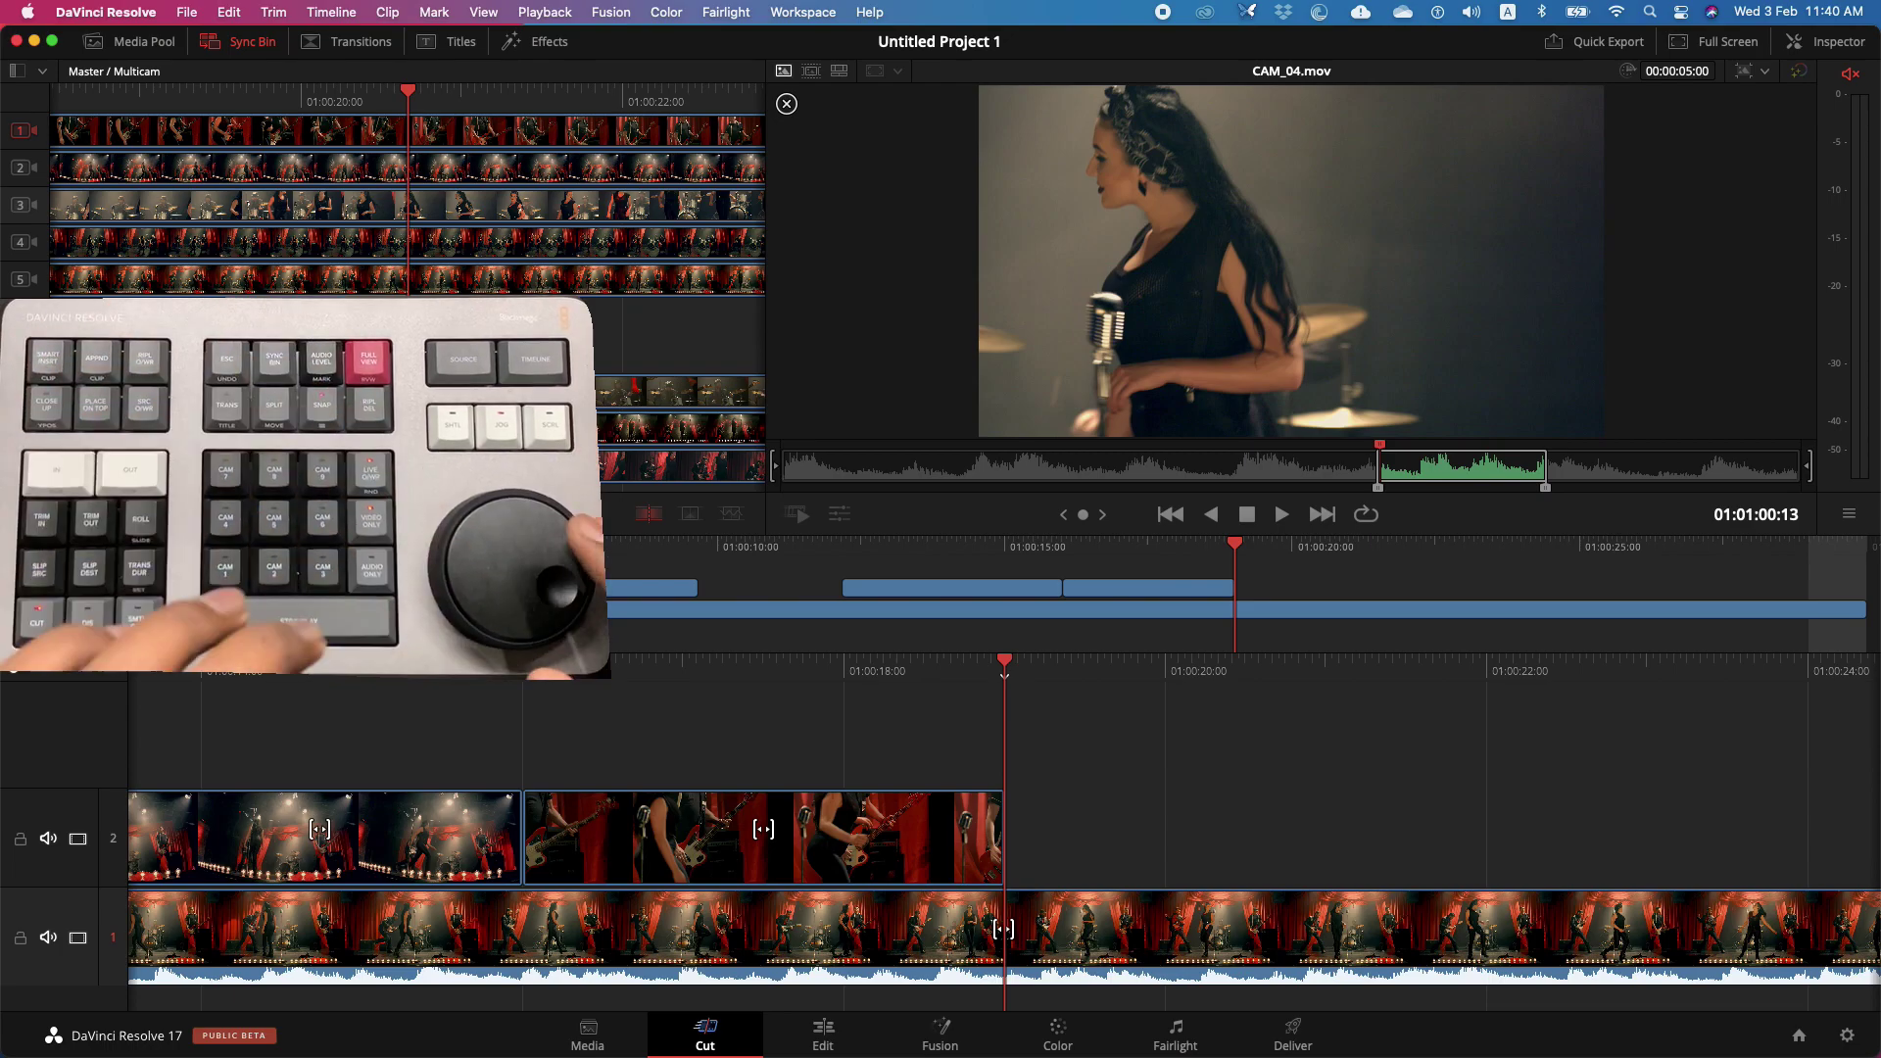
- Return the viewer to the multi-camera view and add a Camera 3 cutaway at 01:00:19:00 above the base clip
key("Left")
key("Left")
key("Left")
key("q")
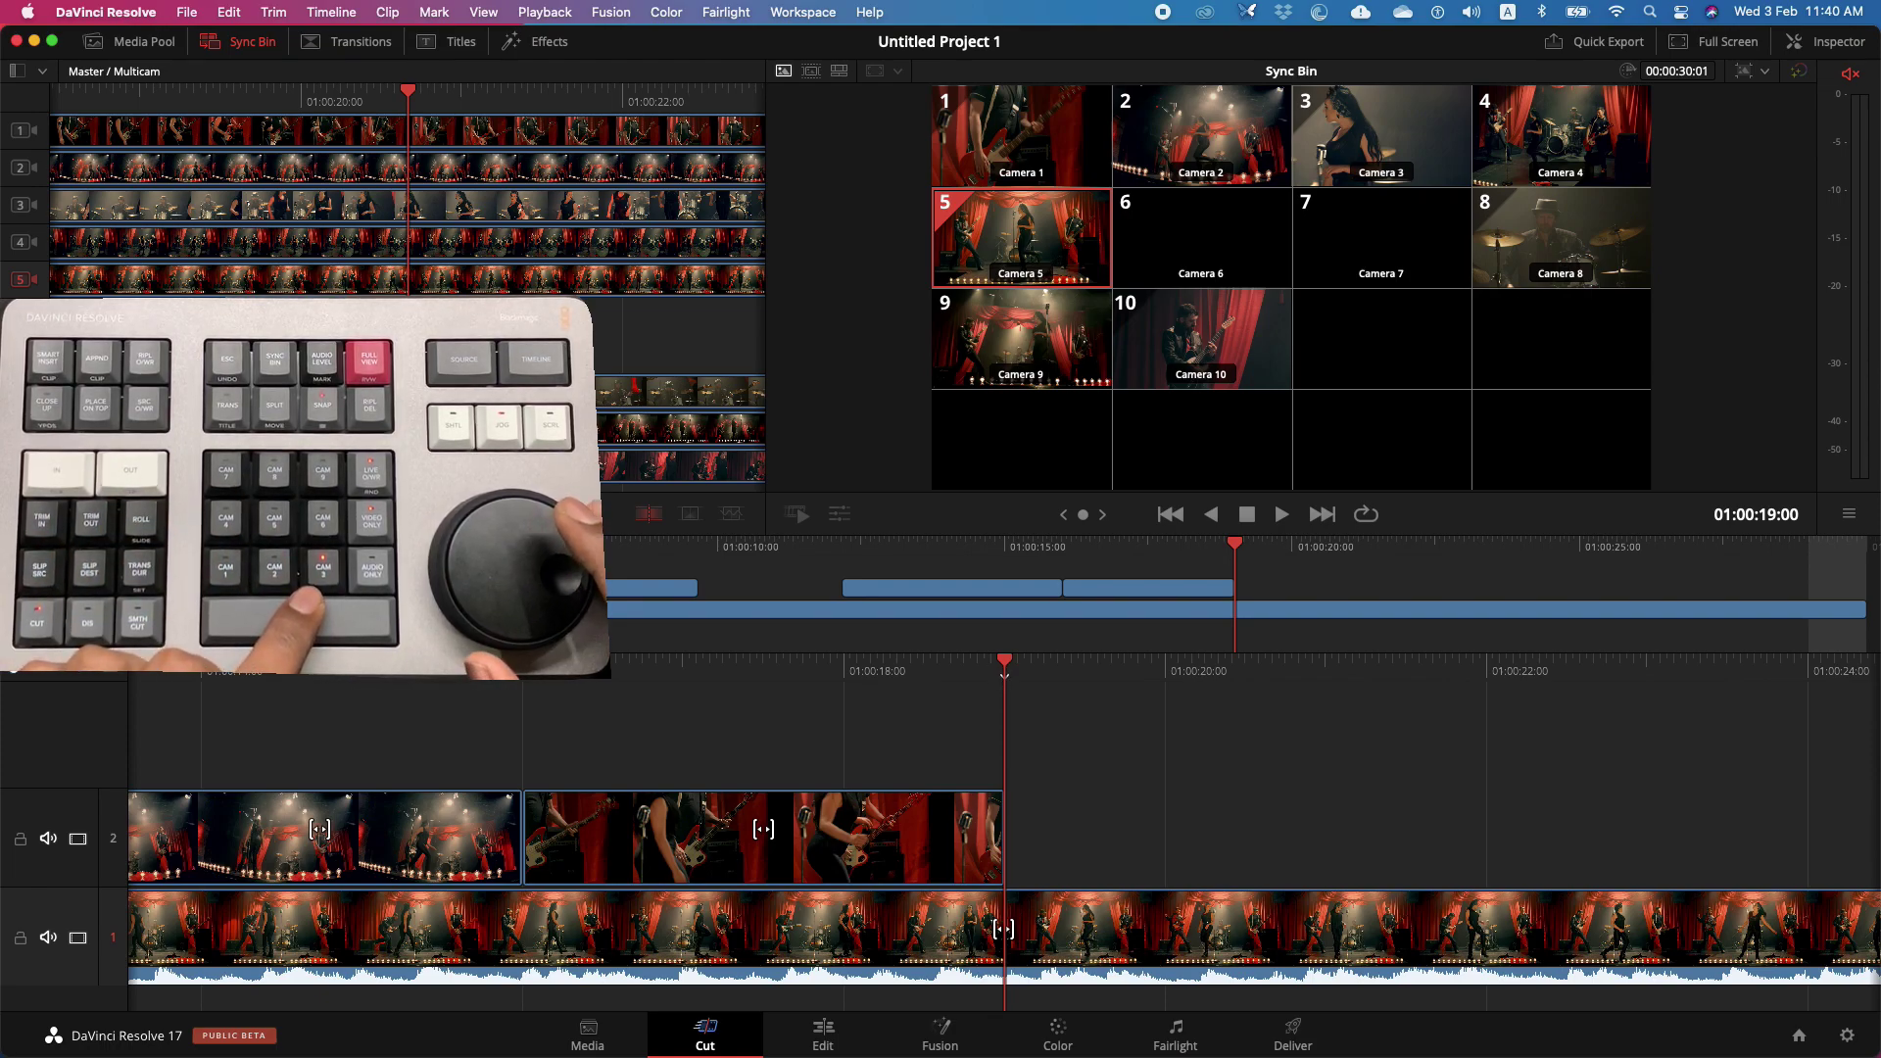
key("3")
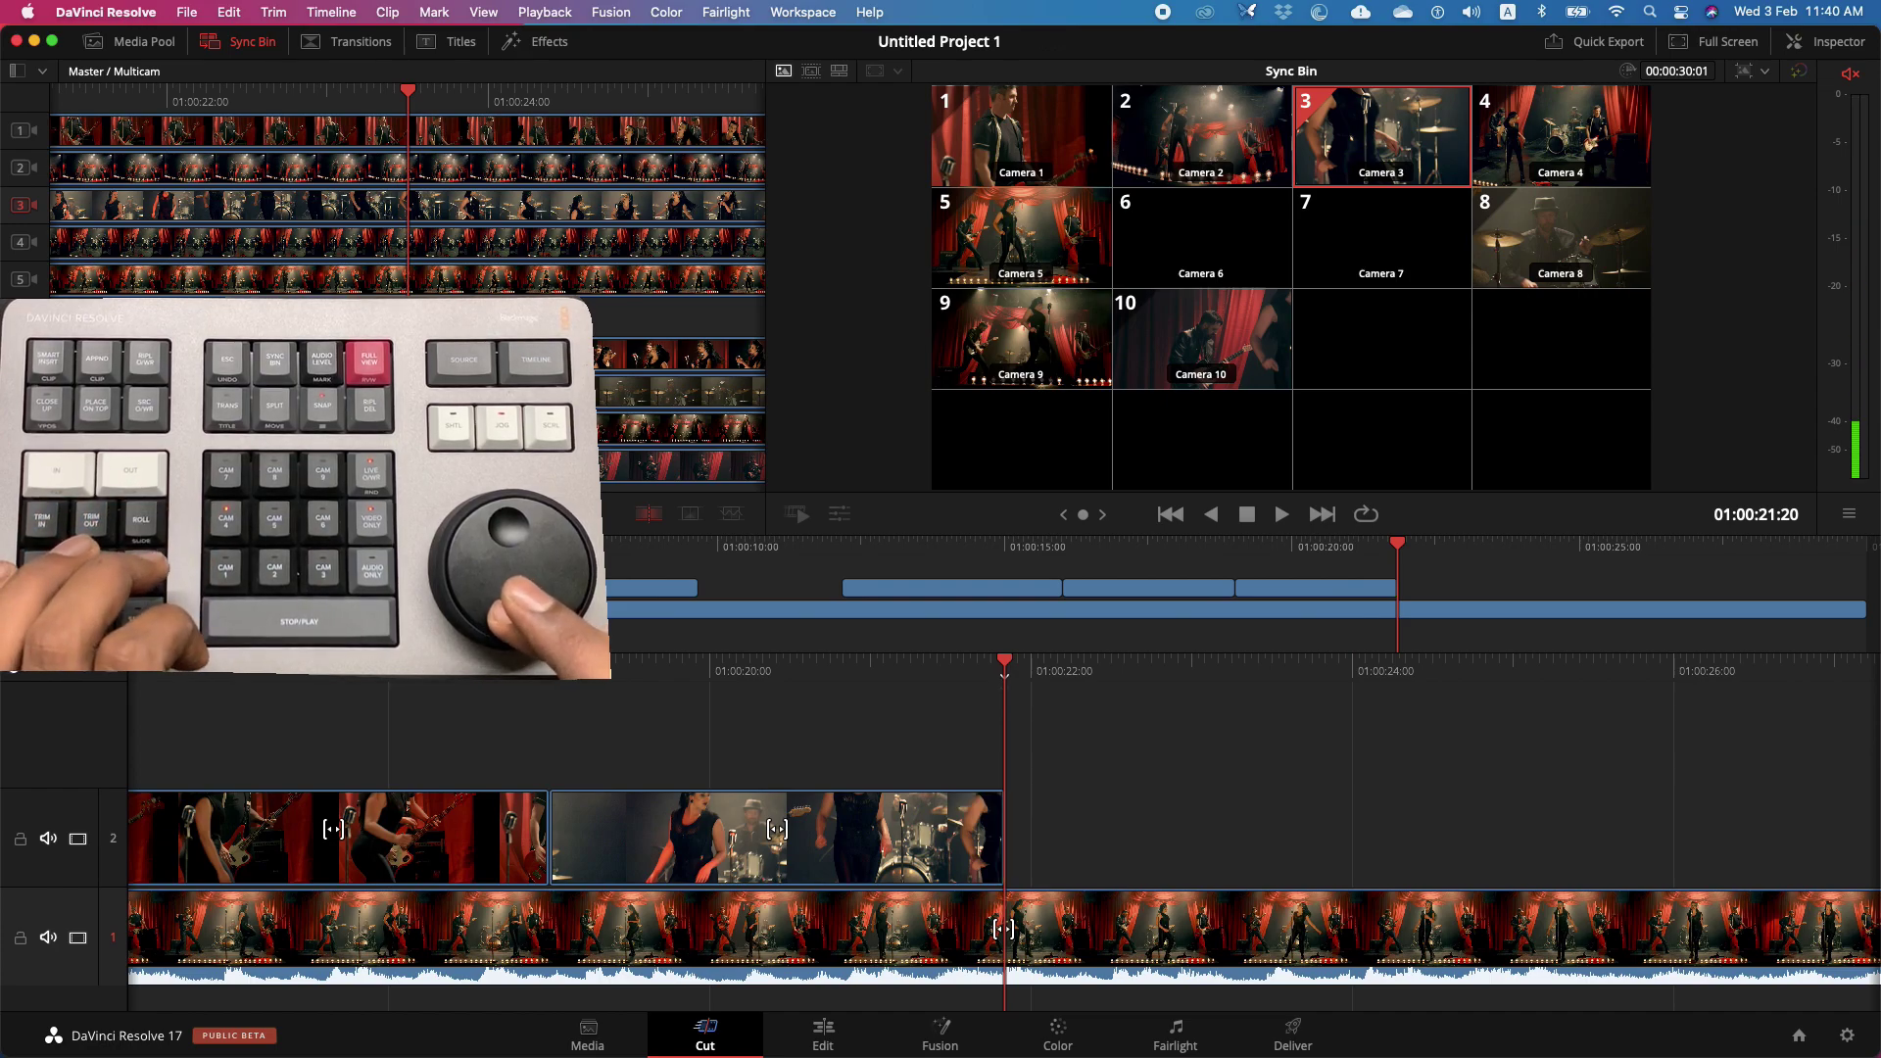
- Add a Camera 4 cutaway after the Camera 3 shot and trim its end to about 01:00:25:12
key("4")
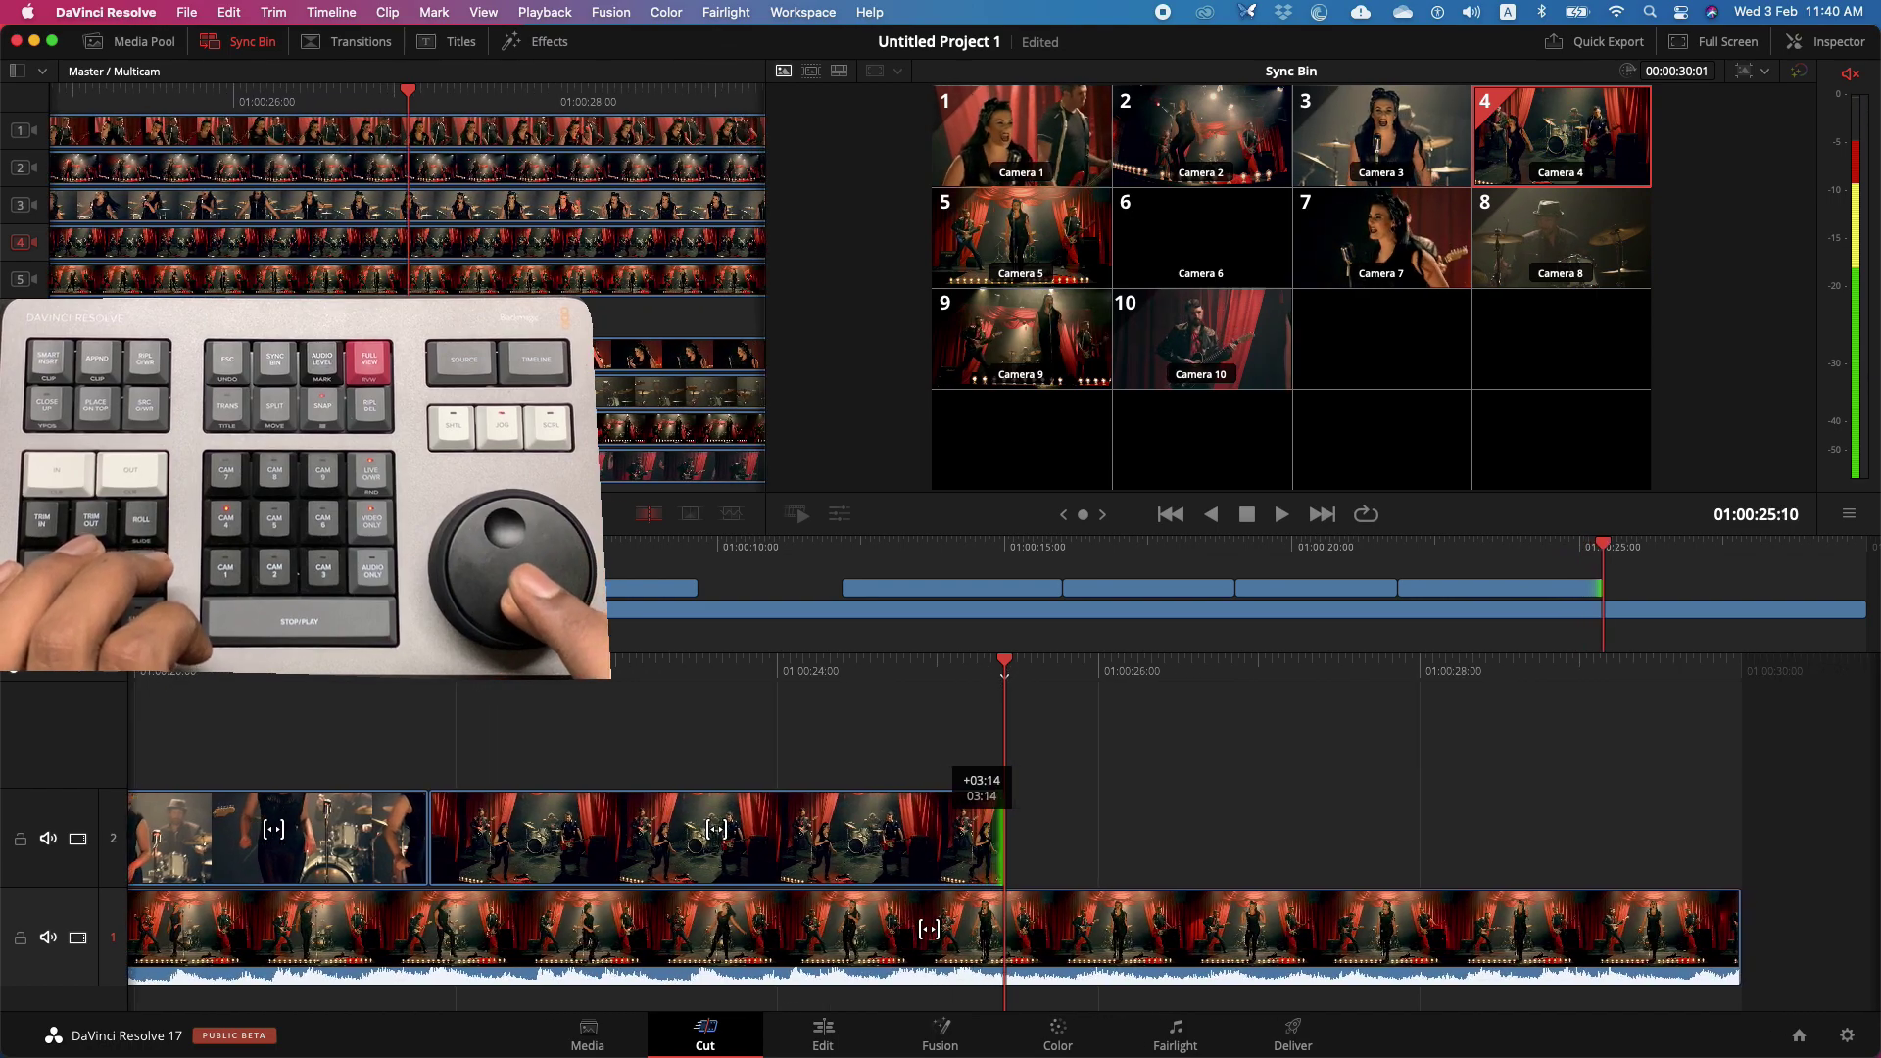
key("Left")
key("Left")
key("Left")
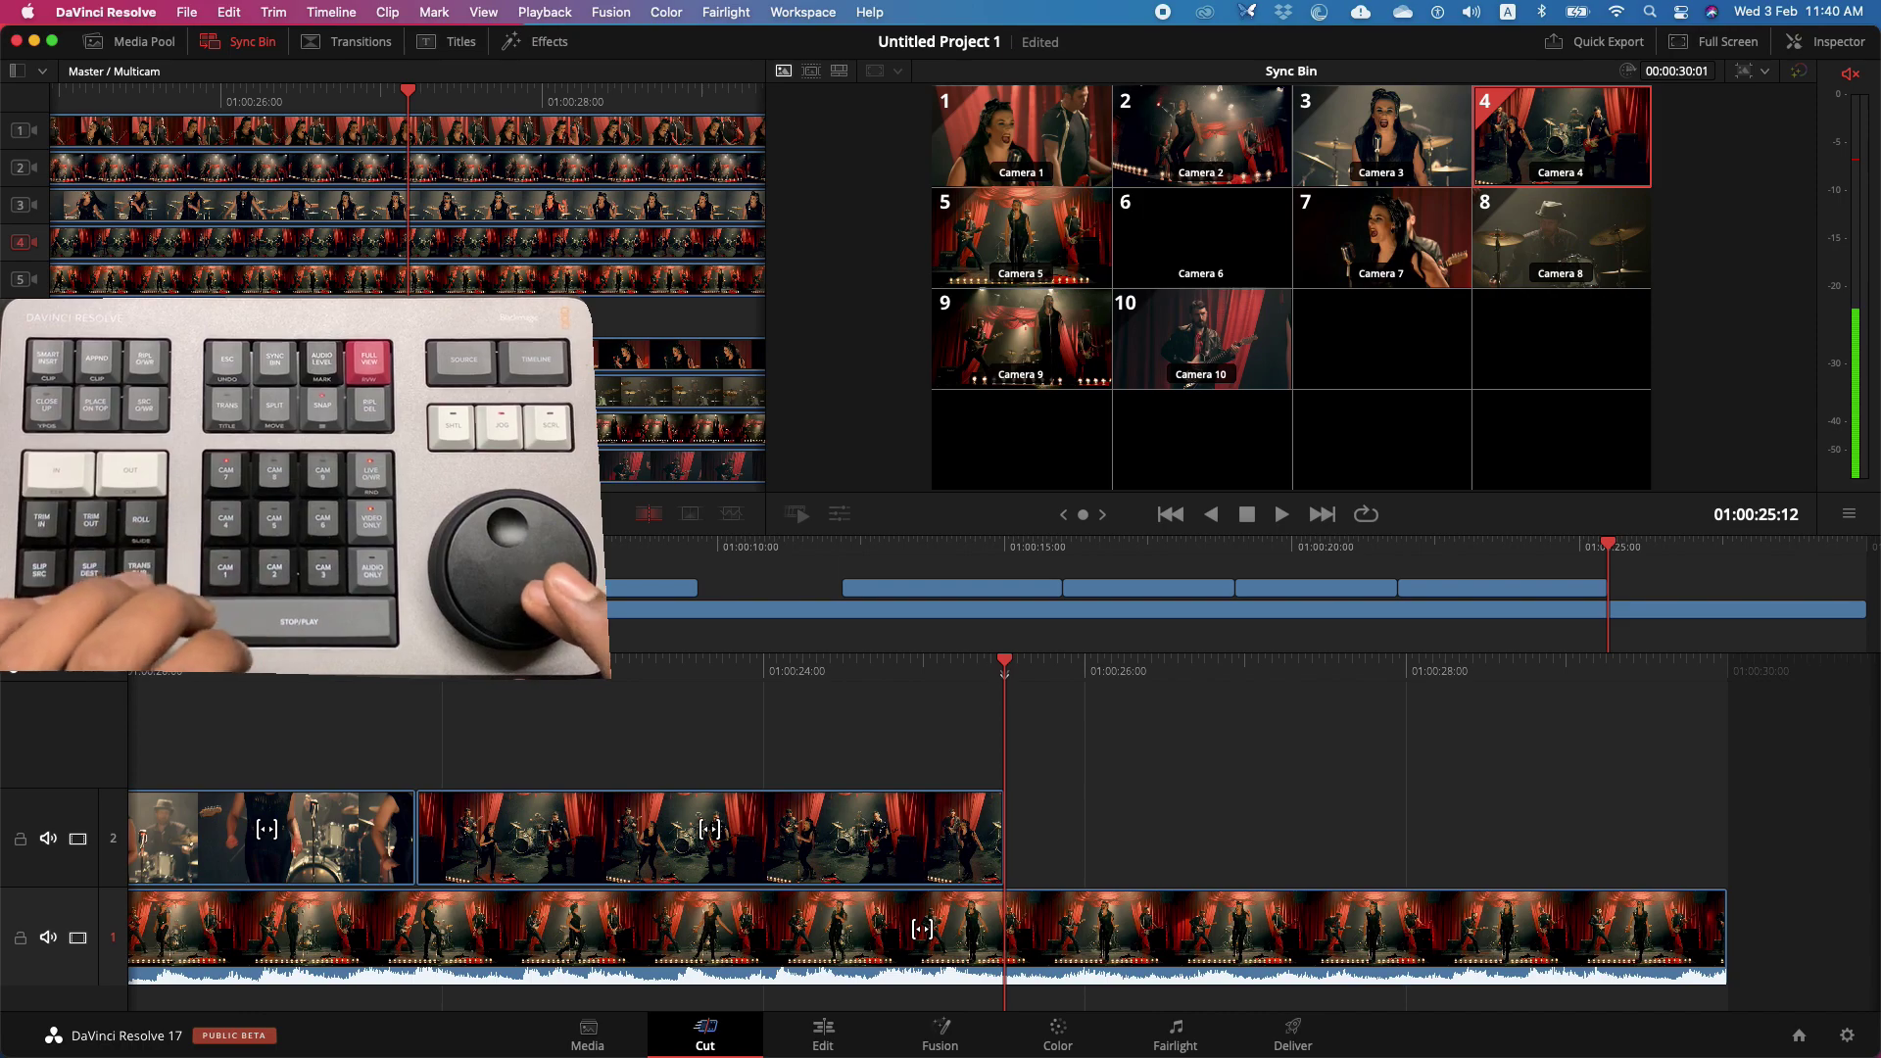
- Add a Camera 7 cutaway after the Camera 4 shot and extend its end to about 01:00:28:05
key("7")
key("Right")
key("Right")
key("Right")
key("Right")
key("Right")
key("Right")
key("Right")
key("Right")
key("Right")
key("Right")
key("Right")
key("Right")
key("Right")
key("Right")
key("Right")
key("Right")
key("Right")
key("Right")
key("Right")
key("Right")
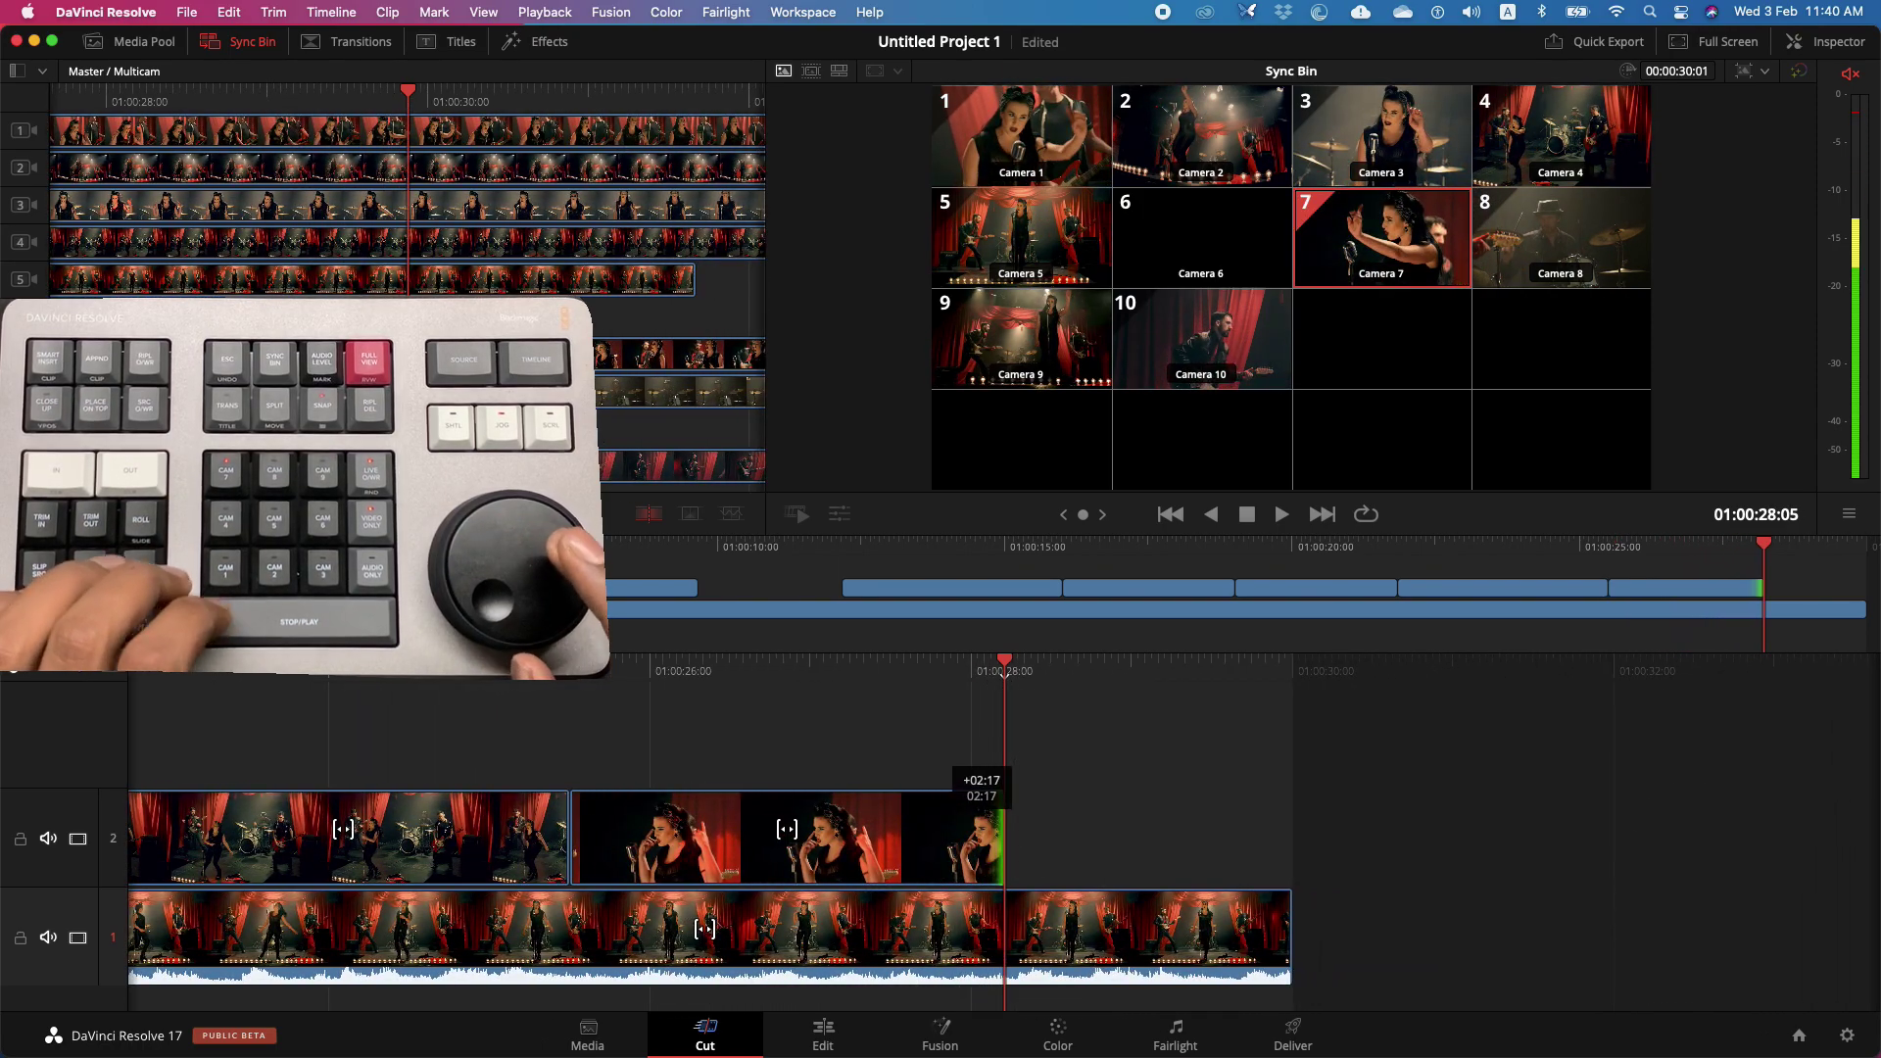
- Add a Camera 3 cutaway after the Camera 7 shot and trim its end to the base clip's end at 01:00:30:00
key("3")
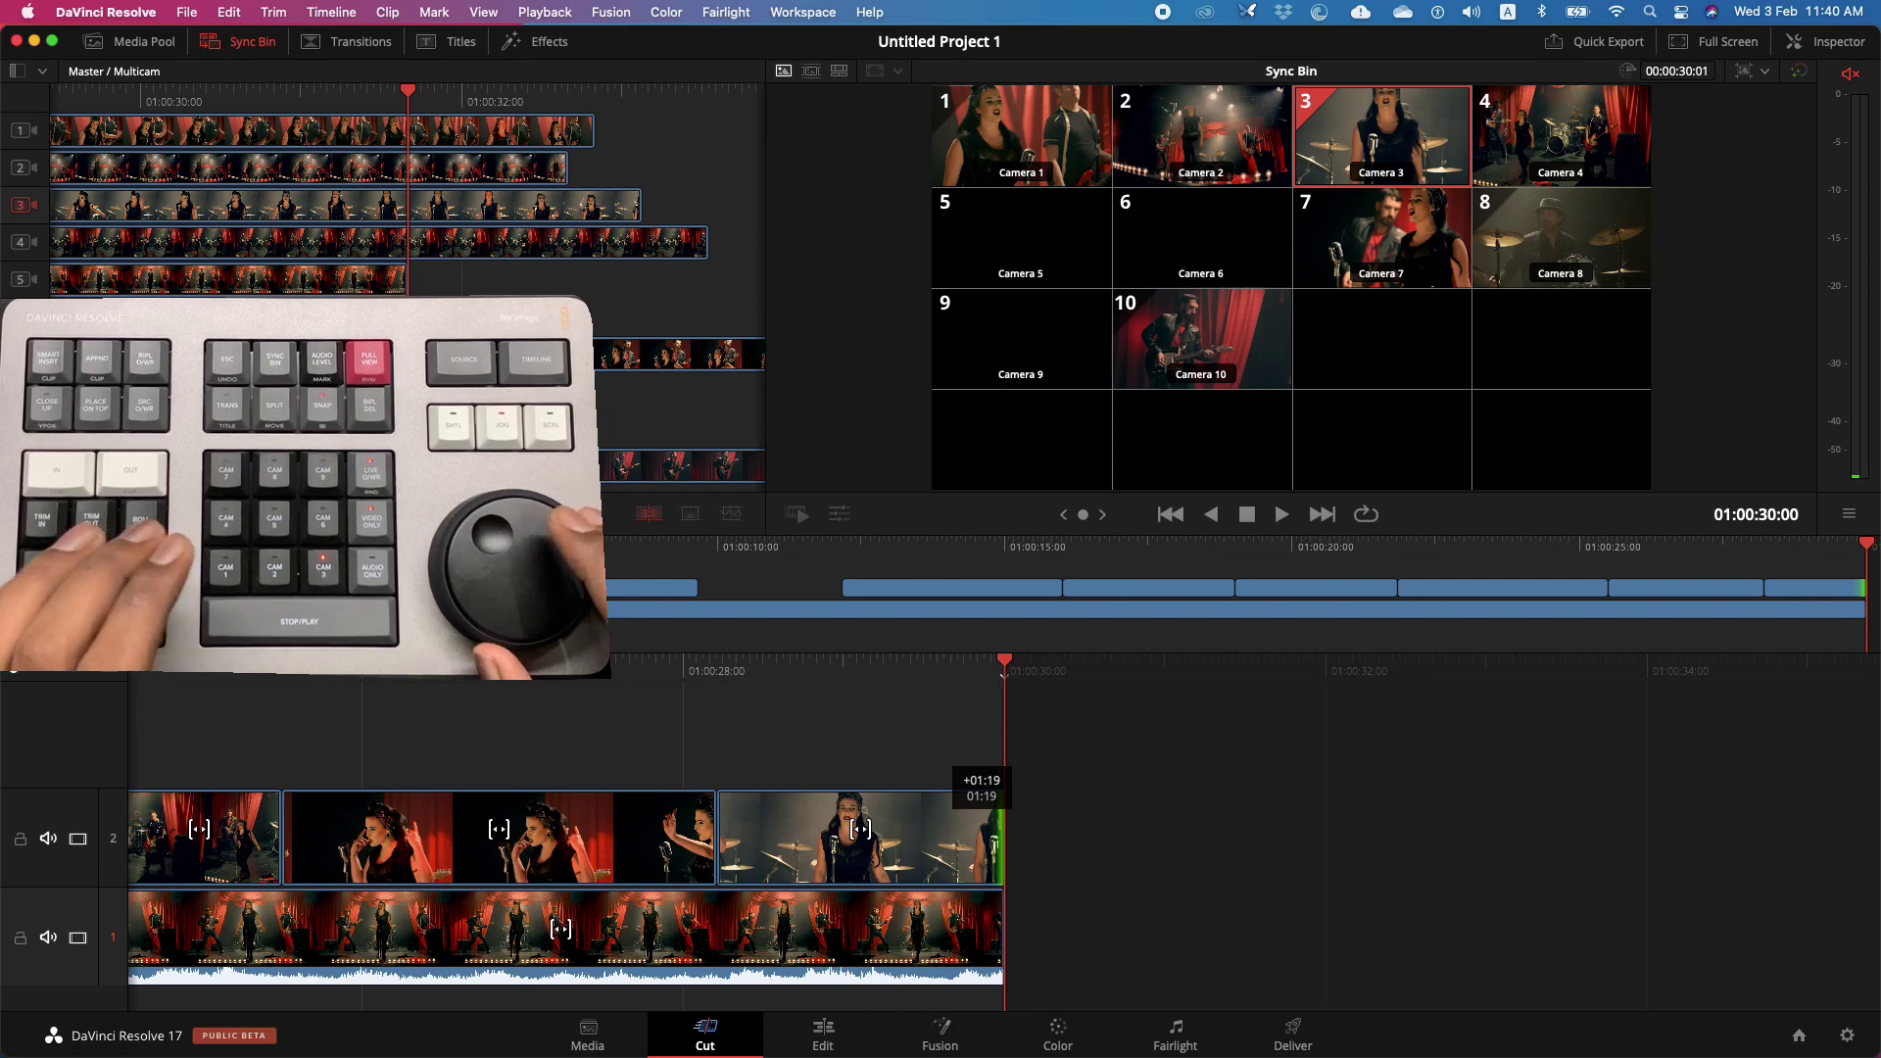
key("Left")
key("Left")
key("Left")
key("Left")
key("Left")
key("Left")
key("Left")
key("Left")
key("Left")
key("Left")
key("Left")
key("Left")
key("Left")
key("Left")
key("Left")
key("Left")
key("Left")
key("Right")
key("Right")
key("Right")
key("Right")
key("Right")
key("Right")
key("Left")
key("Left")
key("Left")
key("Left")
key("Left")
key("Left")
key("Left")
key("Left")
key("Left")
key("Left")
key("Left")
key("Left")
key("Right")
key("Right")
key("Right")
key("Right")
key("Right")
key("Right")
key("Right")
key("Right")
key("Right")
key("Right")
key("Right")
key("Right")
key("Right")
key("Right")
key("Right")
key("Right")
key("Right")
key("Right")
key("Right")
key("Right")
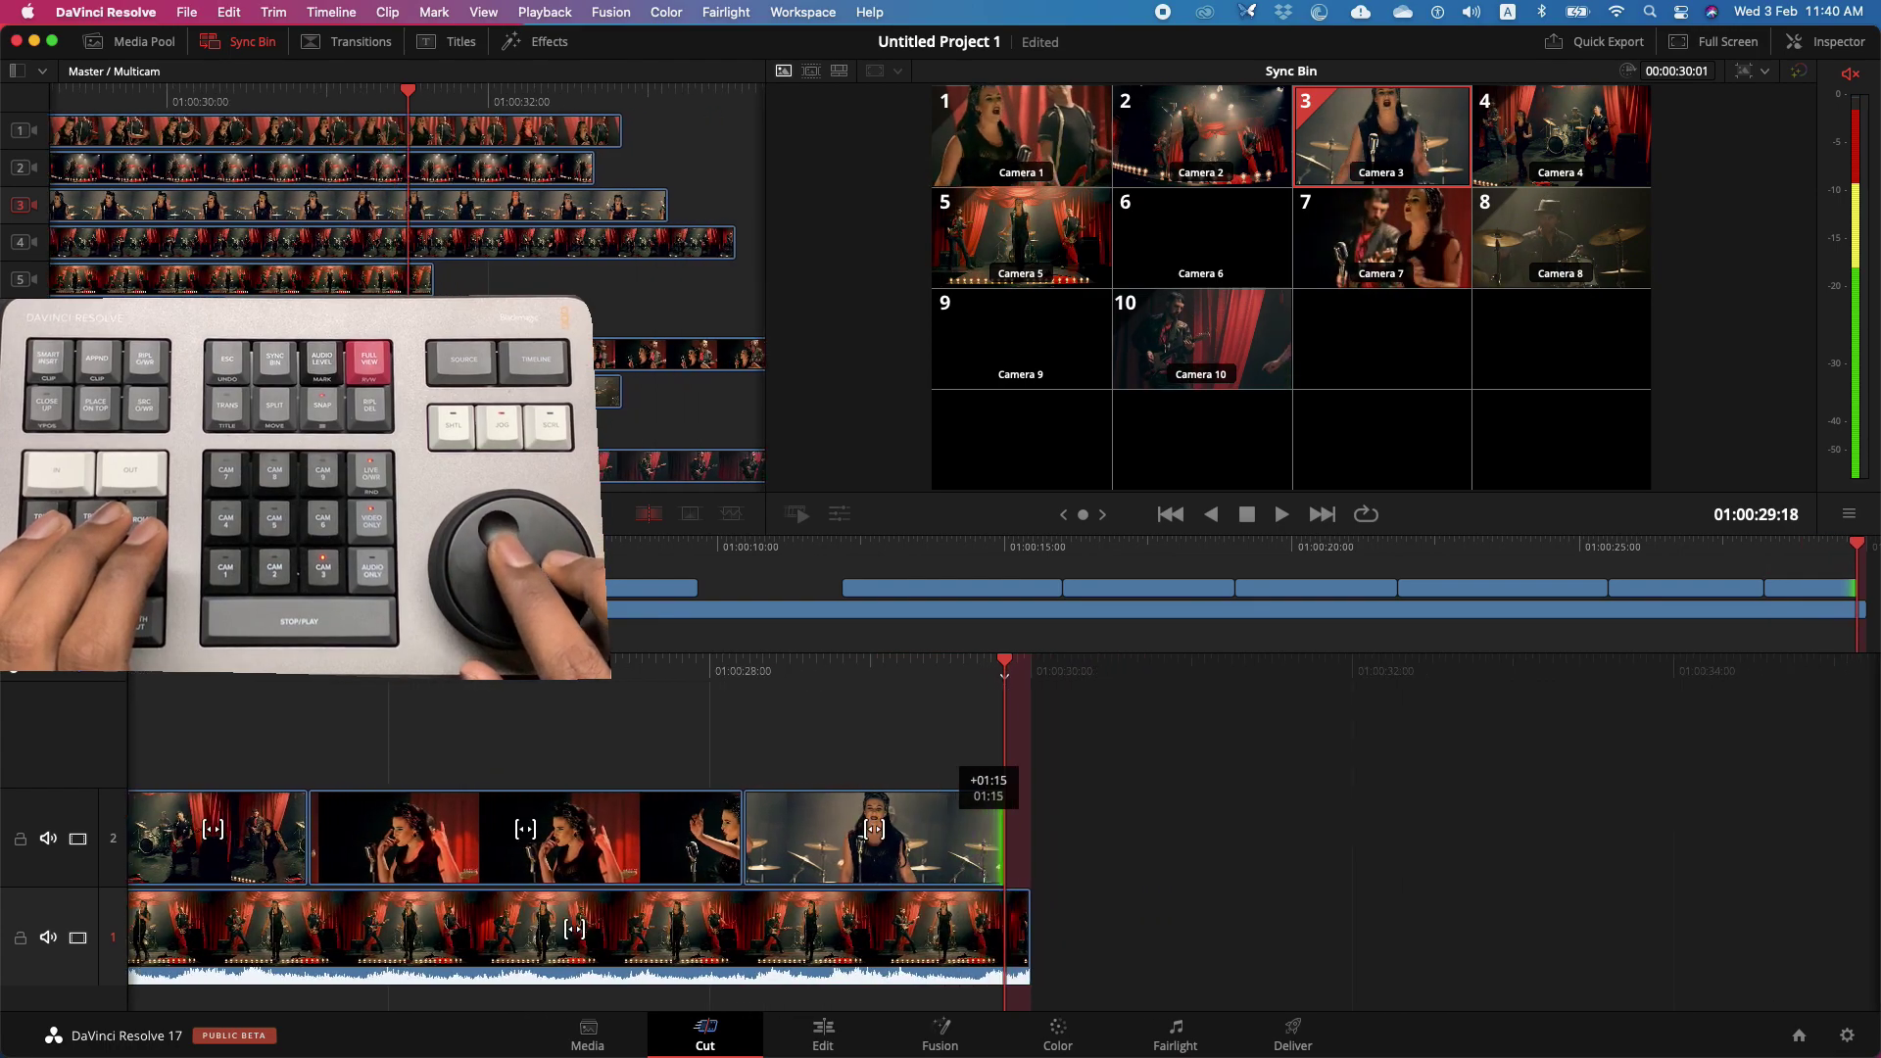
key("Right")
key("Right")
key("Right")
key("Right")
key("Right")
key("Right")
key("Right")
key("Right")
key("Right")
key("Right")
key("Right")
key("Right")
key("Left")
key("Left")
key("Left")
key("Left")
key("Left")
key("Left")
key("Left")
key("Left")
key("Left")
key("Left")
key("Left")
key("Left")
key("Left")
key("Left")
key("Left")
key("Left")
key("Left")
key("Left")
key("Left")
key("Left")
key("Right")
key("Right")
key("Right")
key("Right")
key("Right")
key("Right")
key("Right")
key("Right")
key("Right")
key("Right")
key("Right")
key("Right")
key("Right")
key("Right")
key("Right")
key("Right")
key("Right")
key("Right")
key("Right")
key("Right")
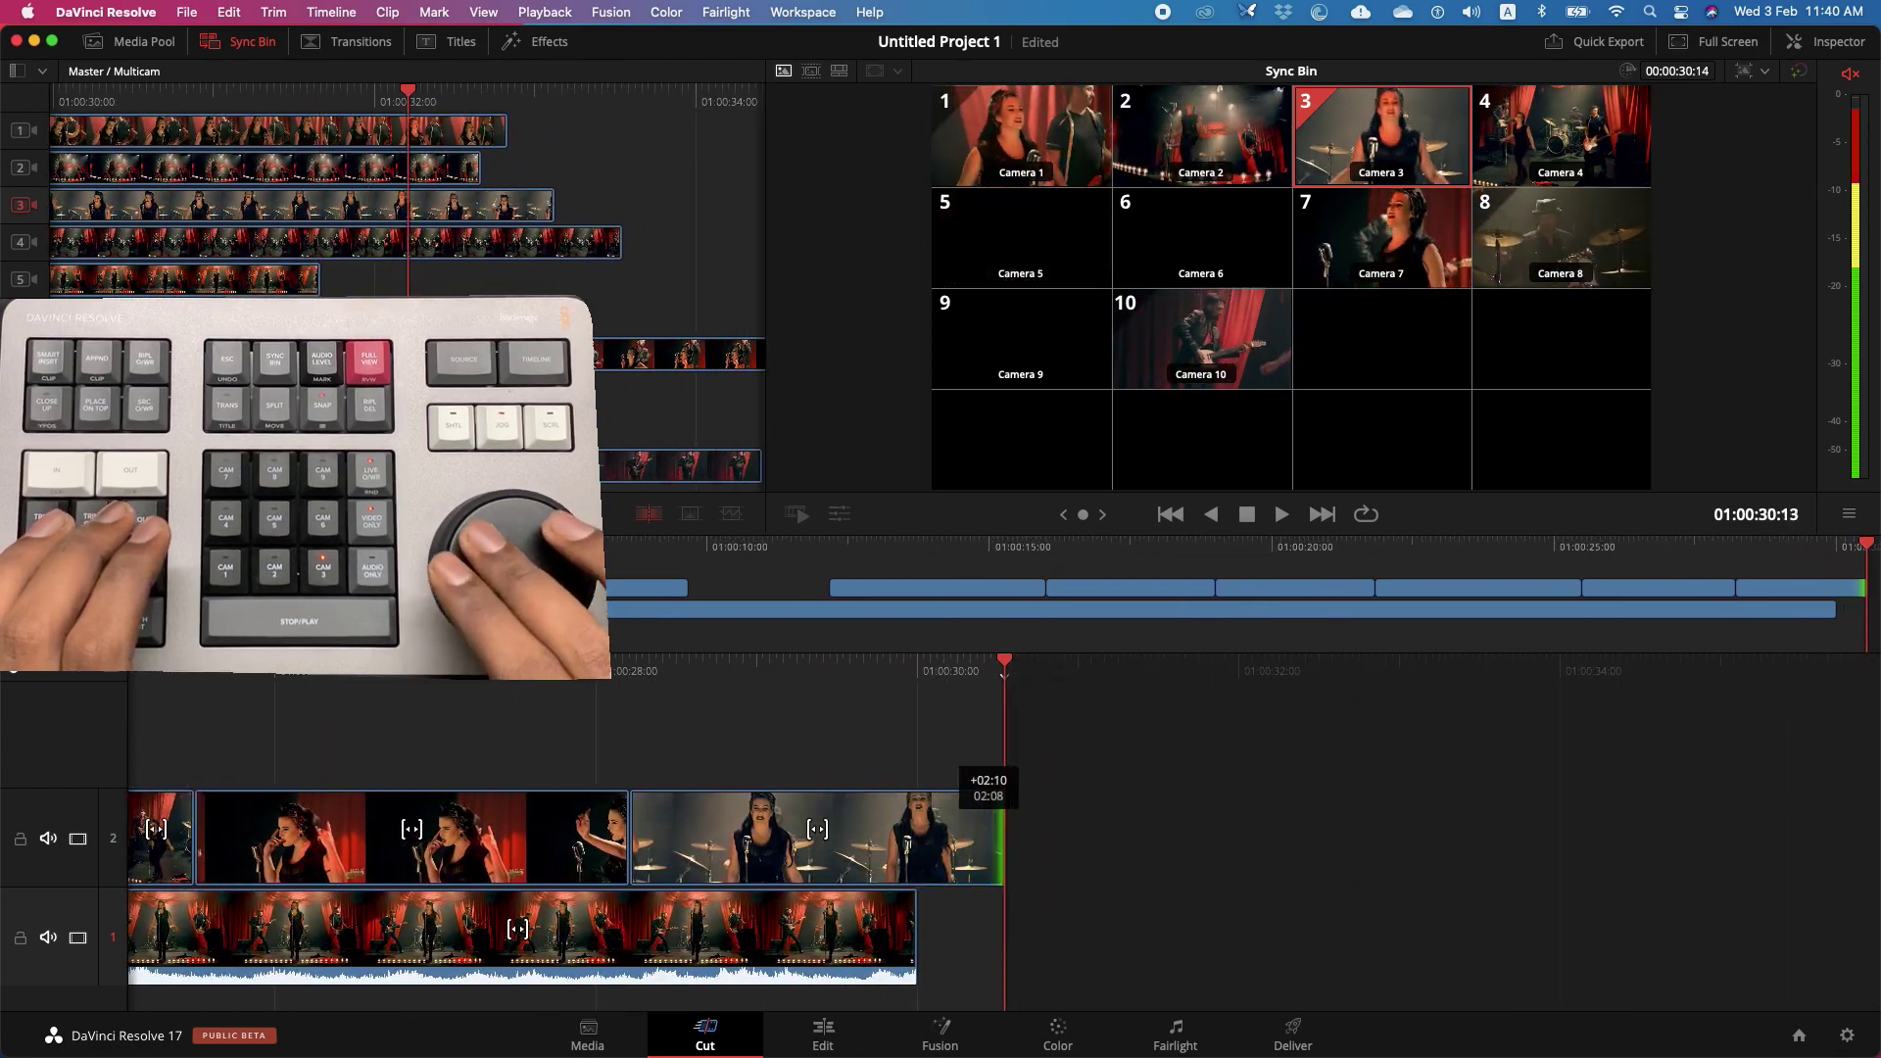
key("Left")
key("Left")
key("Left")
key("Left")
key("Left")
key("Left")
key("Left")
key("Left")
key("Left")
key("Left")
key("Left")
key("Left")
key("Left")
key("Left")
key("Left")
key("Left")
key("Left")
key("Left")
key("Left")
key("Left")
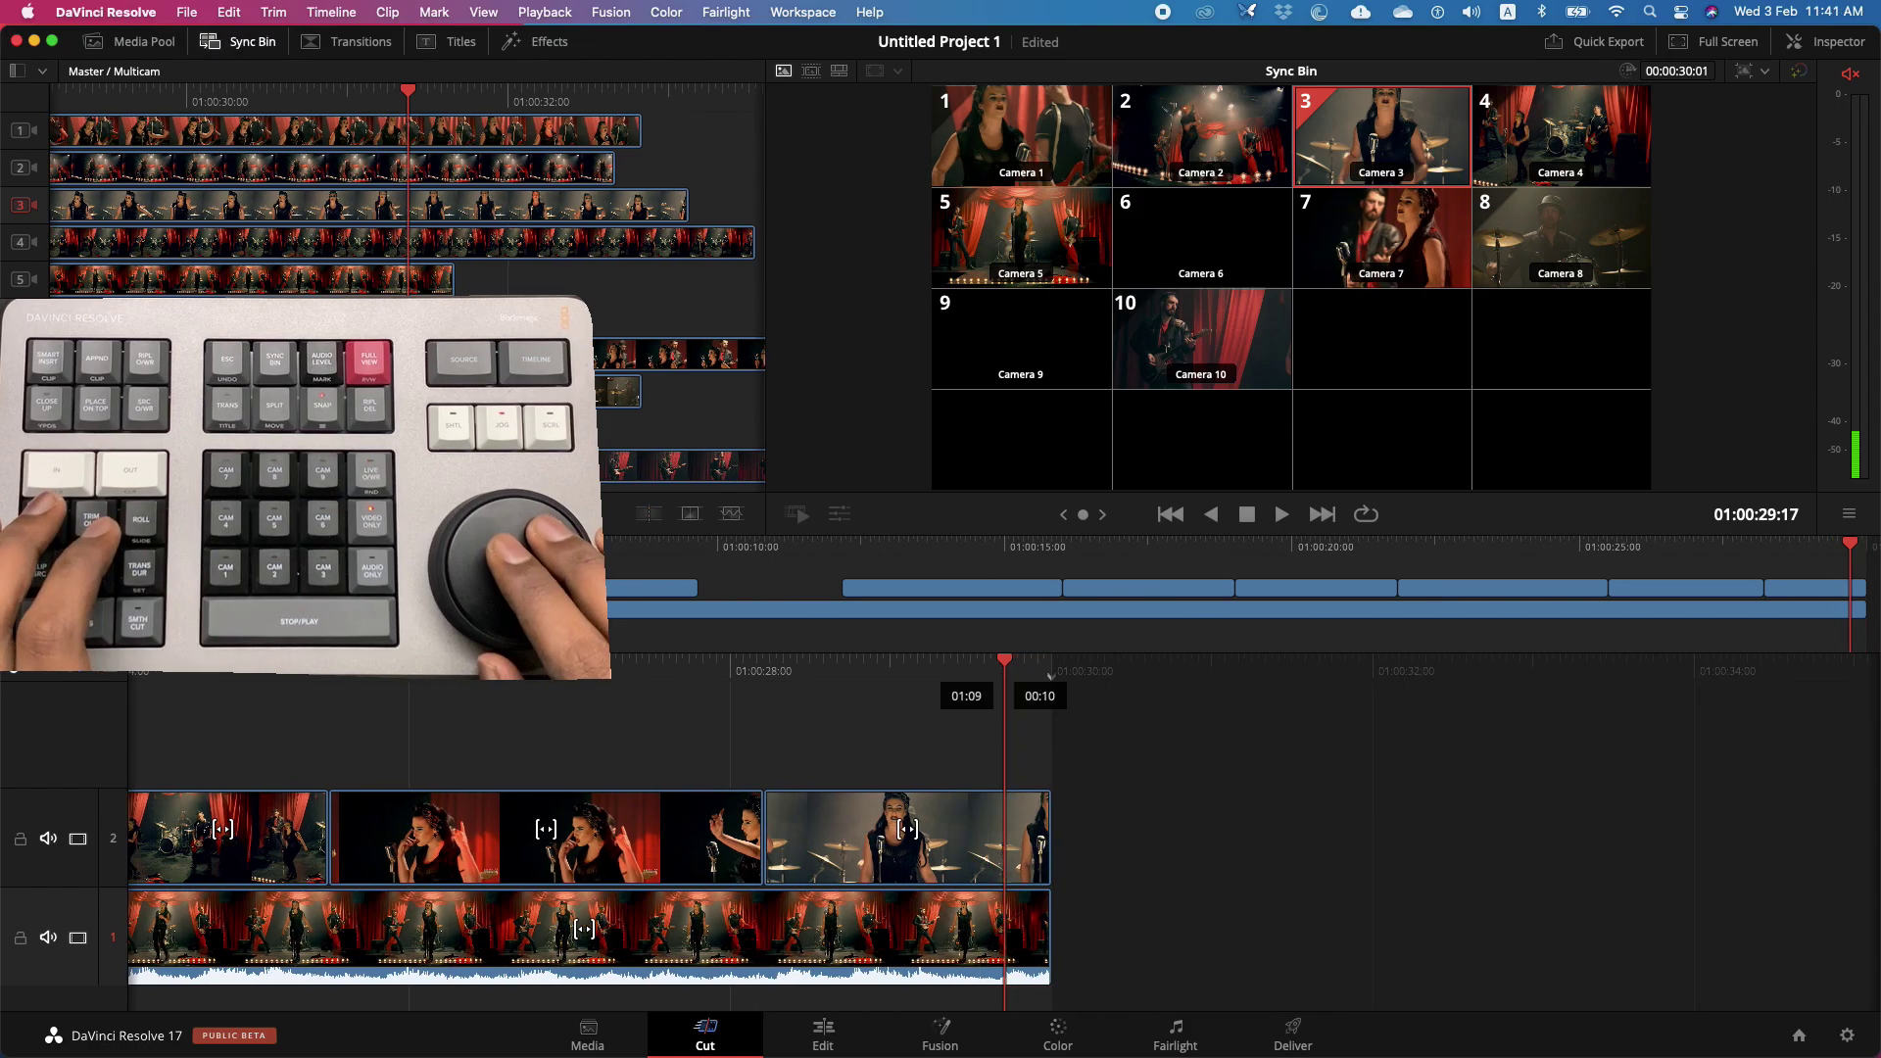
- Place a Camera 7 shot on a third track at 01:00:29:14, overlapping the last Camera 3 cutaway, with its end extended to about 6:15 long
key("Right")
key("Right")
key("Left")
key("Left")
key("Left")
key("Left")
key("Left")
key("Left")
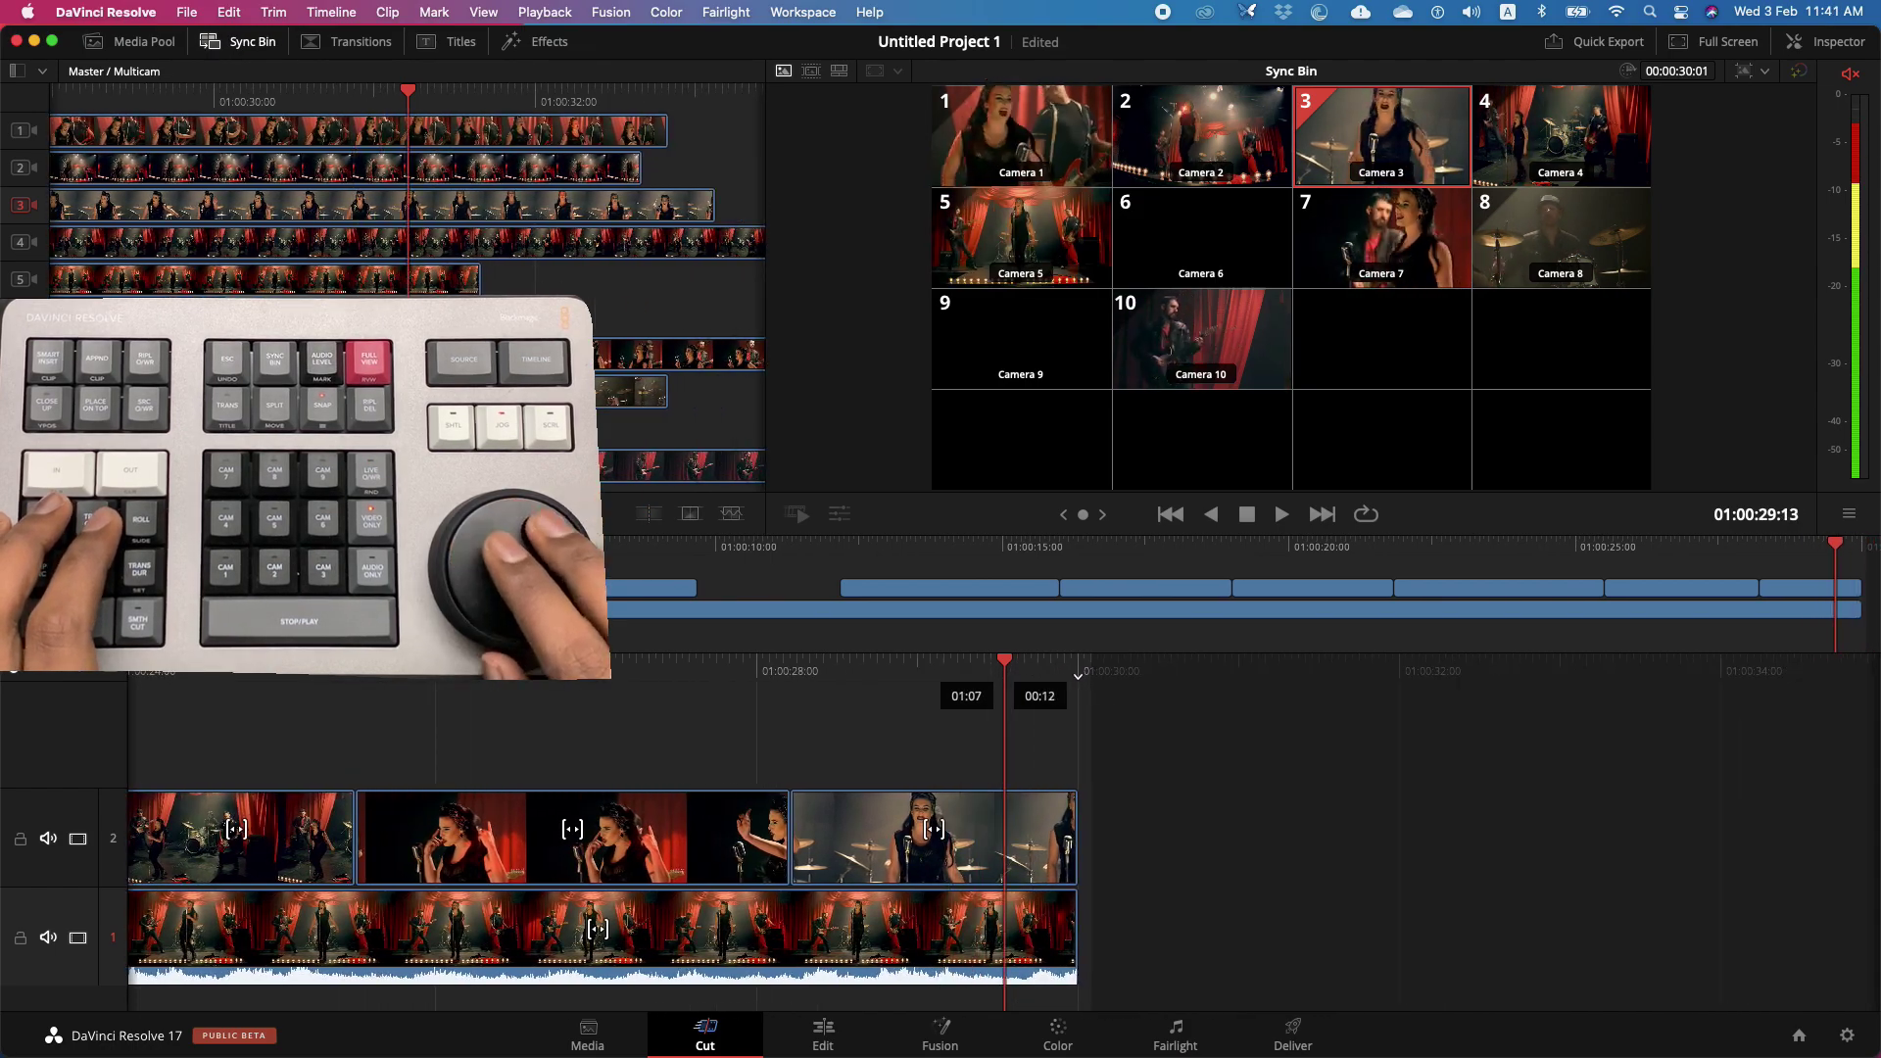
key("Right")
key("Right")
key("Right")
key("Right")
key("Right")
key("Right")
key("Right")
key("Right")
key("Right")
key("Right")
key("Right")
key("Right")
key("Right")
key("Right")
key("Right")
key("Right")
key("Right")
key("Right")
key("Right")
key("Right")
key("Right")
key("Right")
key("Right")
key("Right")
key("Right")
key("Right")
key("Right")
key("Right")
key("Right")
key("Right")
key("Right")
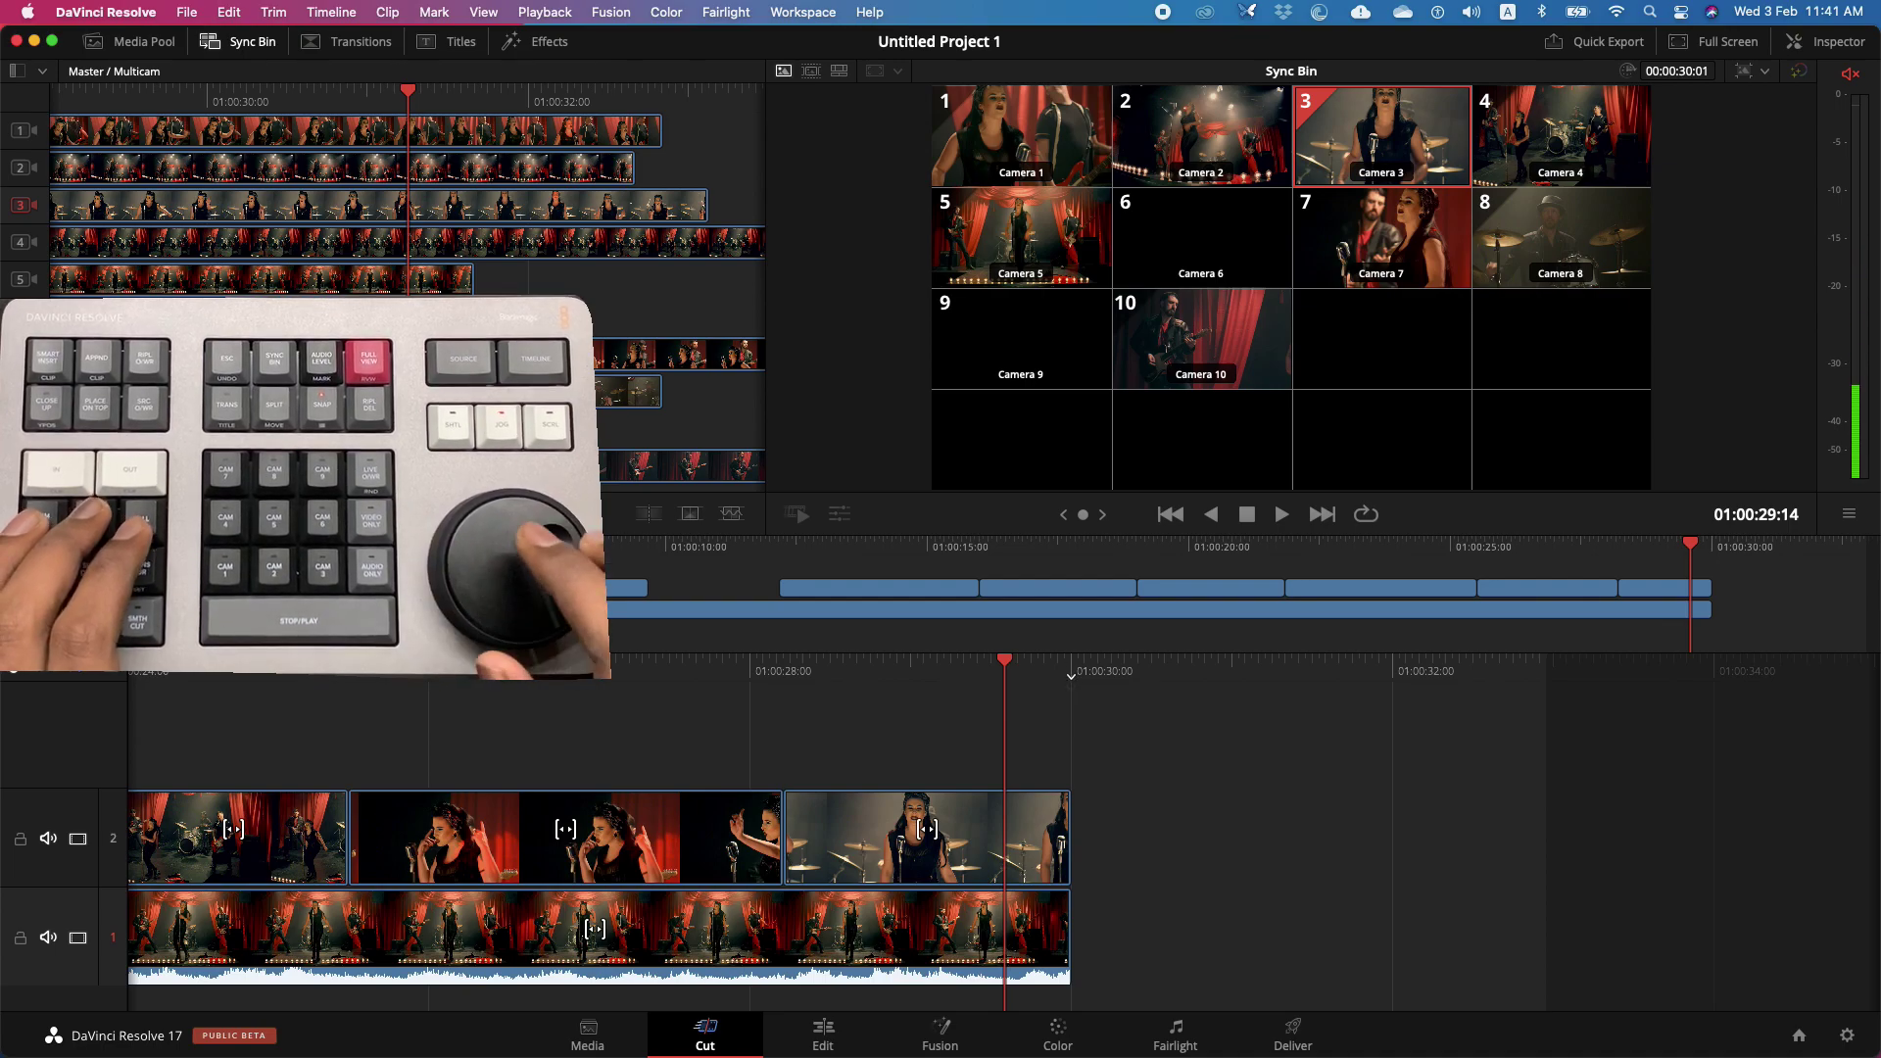
key("7")
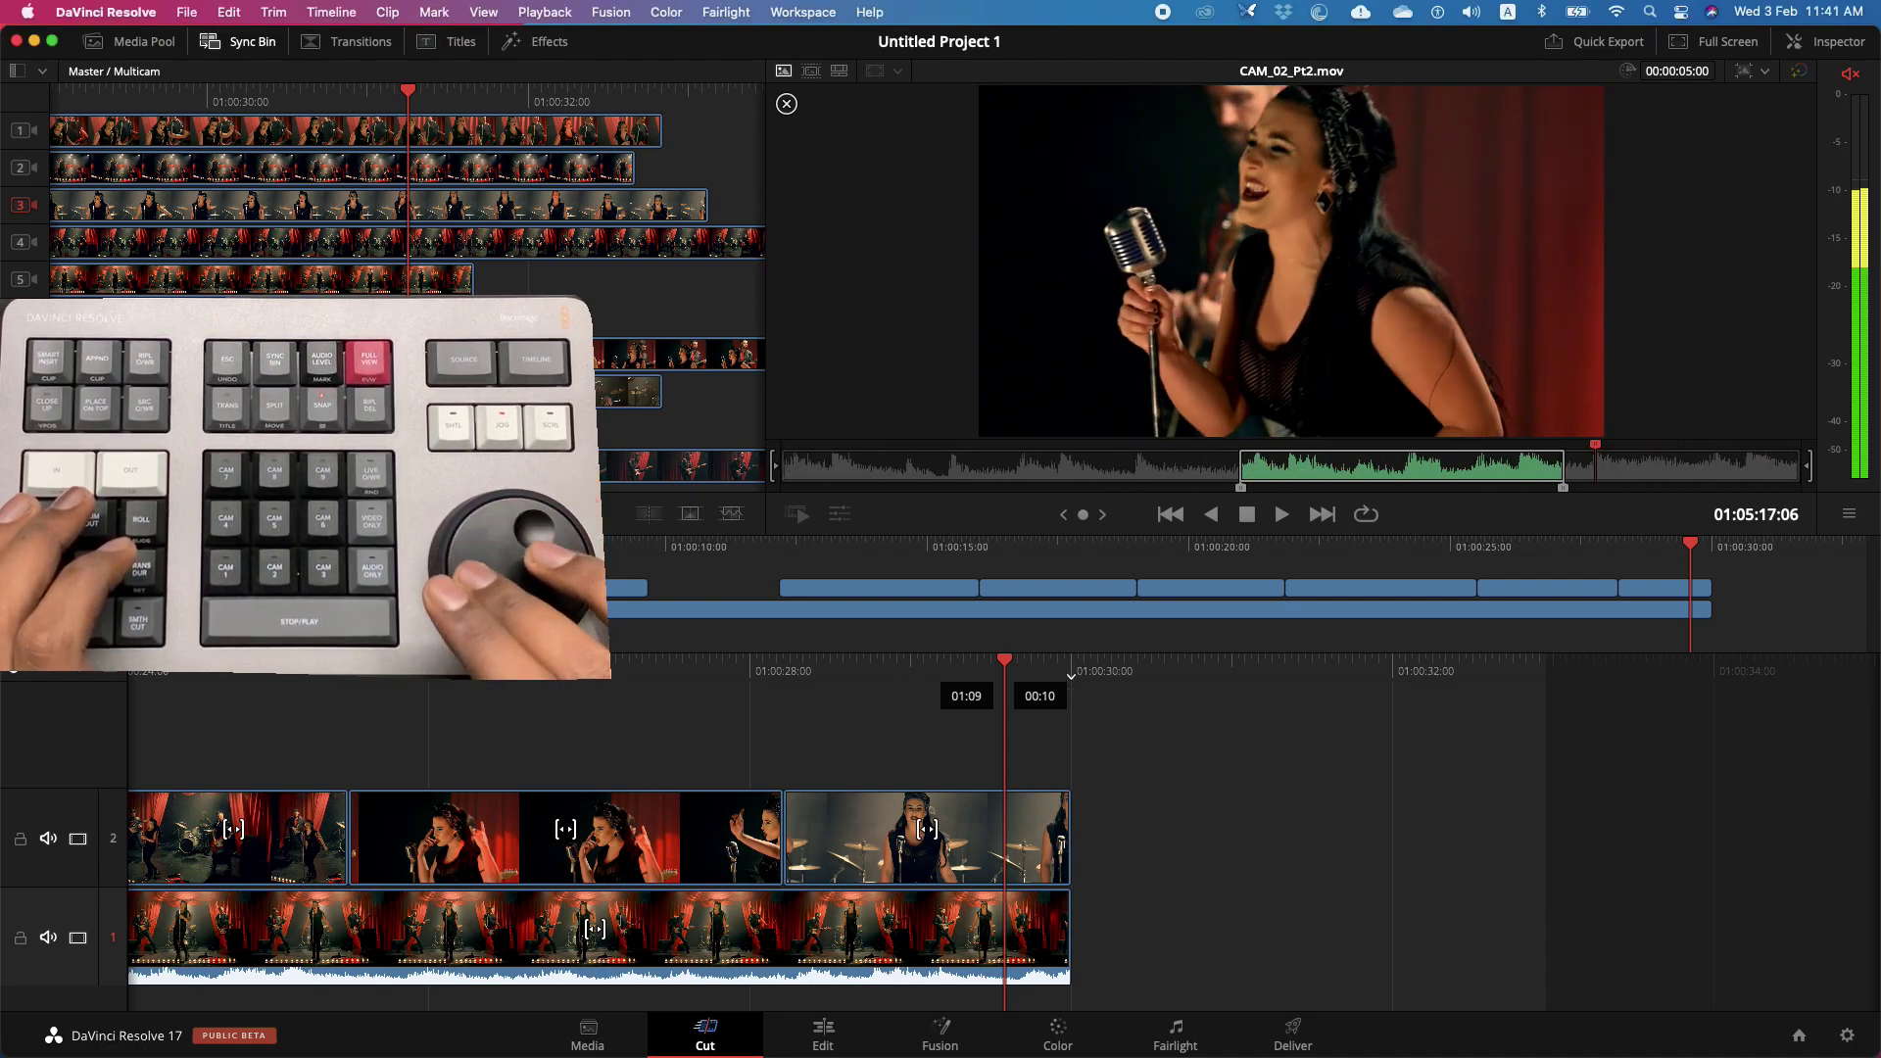
key("Left")
key("Left")
key("Left")
key("Left")
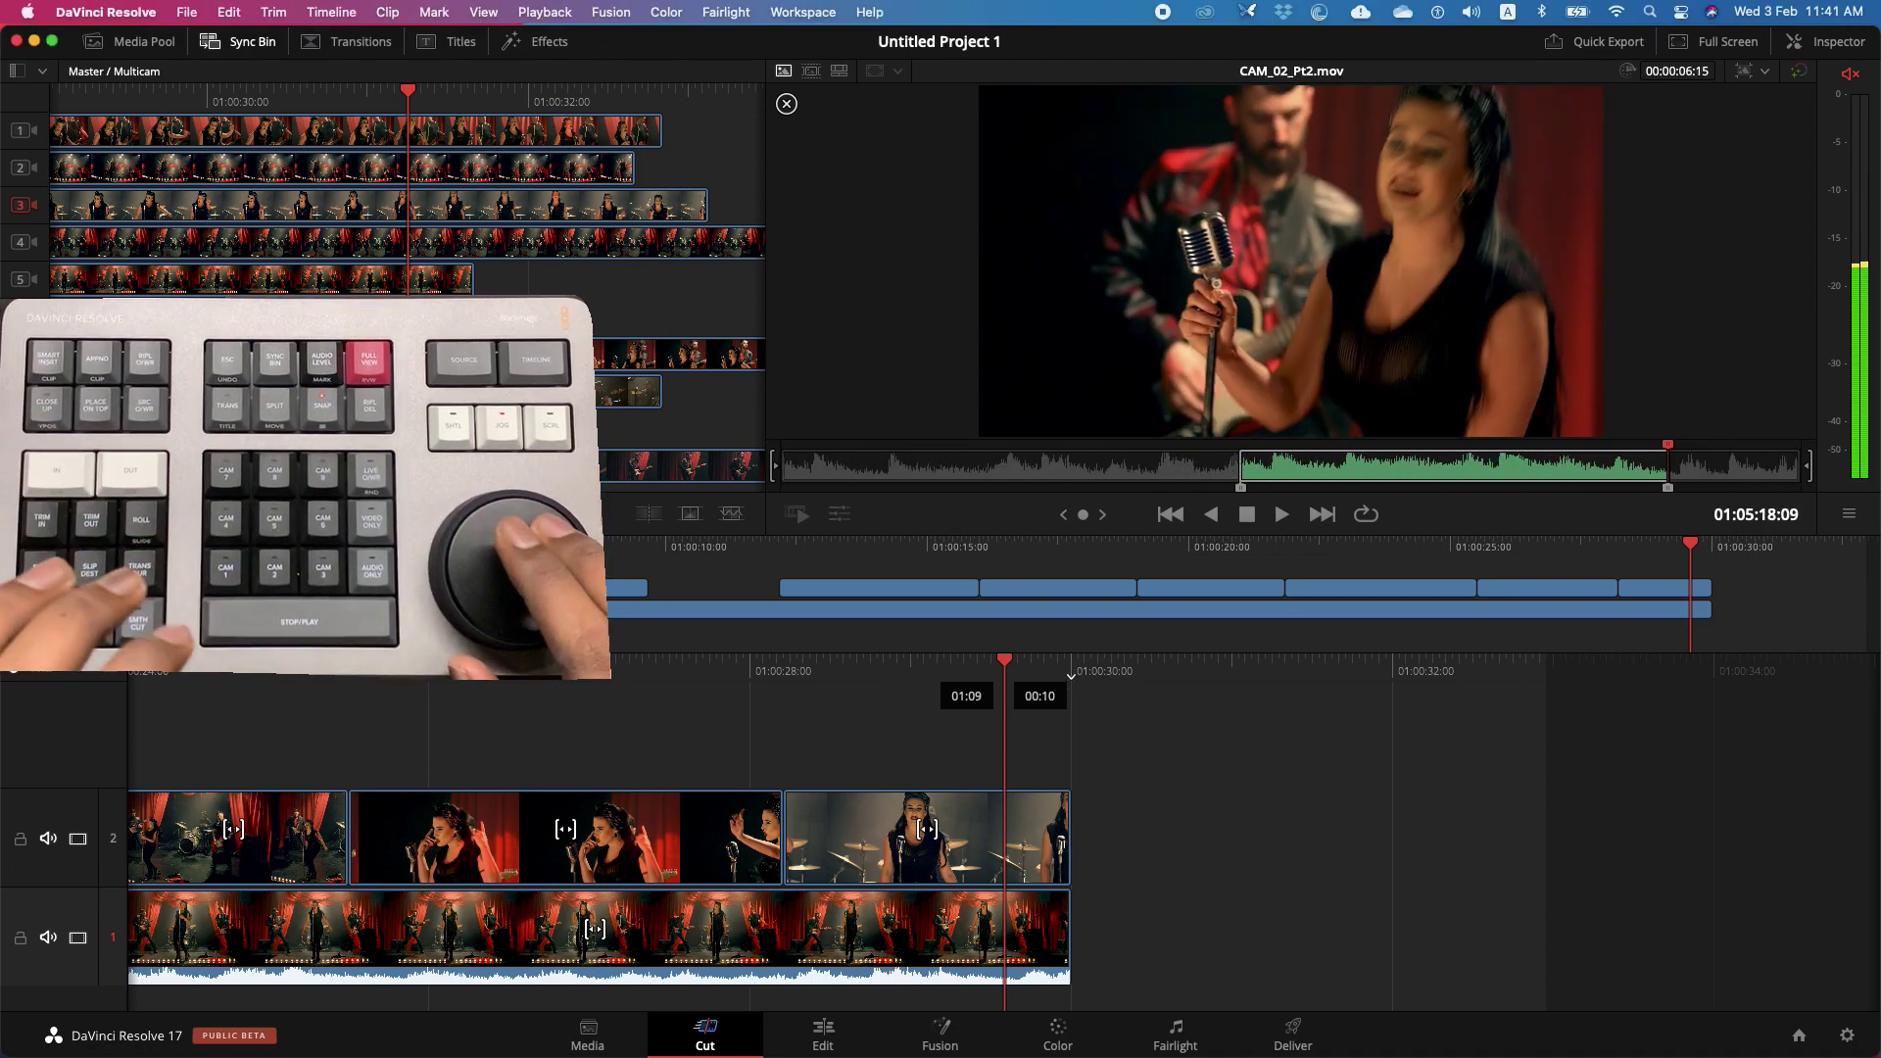
key("Left")
key("F12")
- Go back to about 01:00:29:03 and play the cut from the Camera 3 cutaway into the Camera 7 overlay
key("Left")
key("Left")
key("Left")
key("Left")
key("Left")
key("Left")
key("Left")
key("Left")
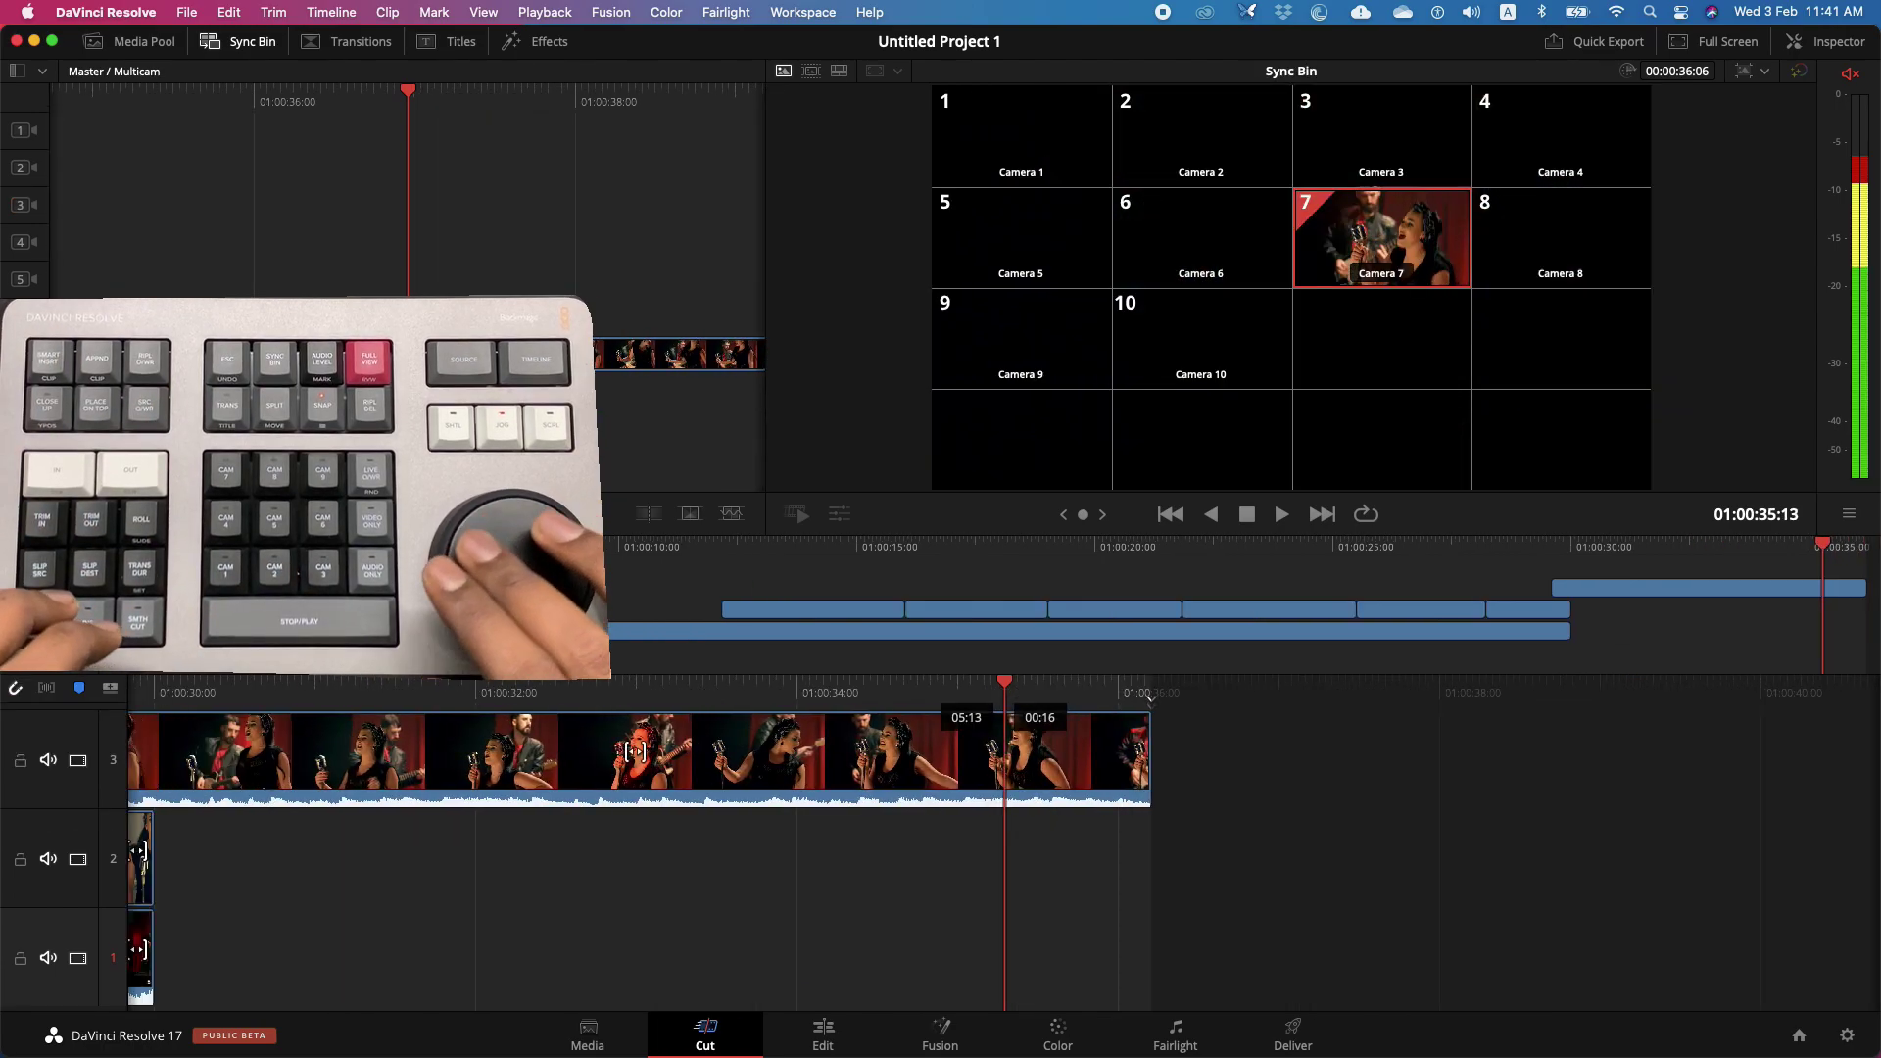
key("Left")
key("Left")
key("Left")
key("Left")
key("Left")
key("Left")
key("Left")
key("Left")
key("Left")
key("Left")
key("Left")
key("Left")
key("Left")
key("Left")
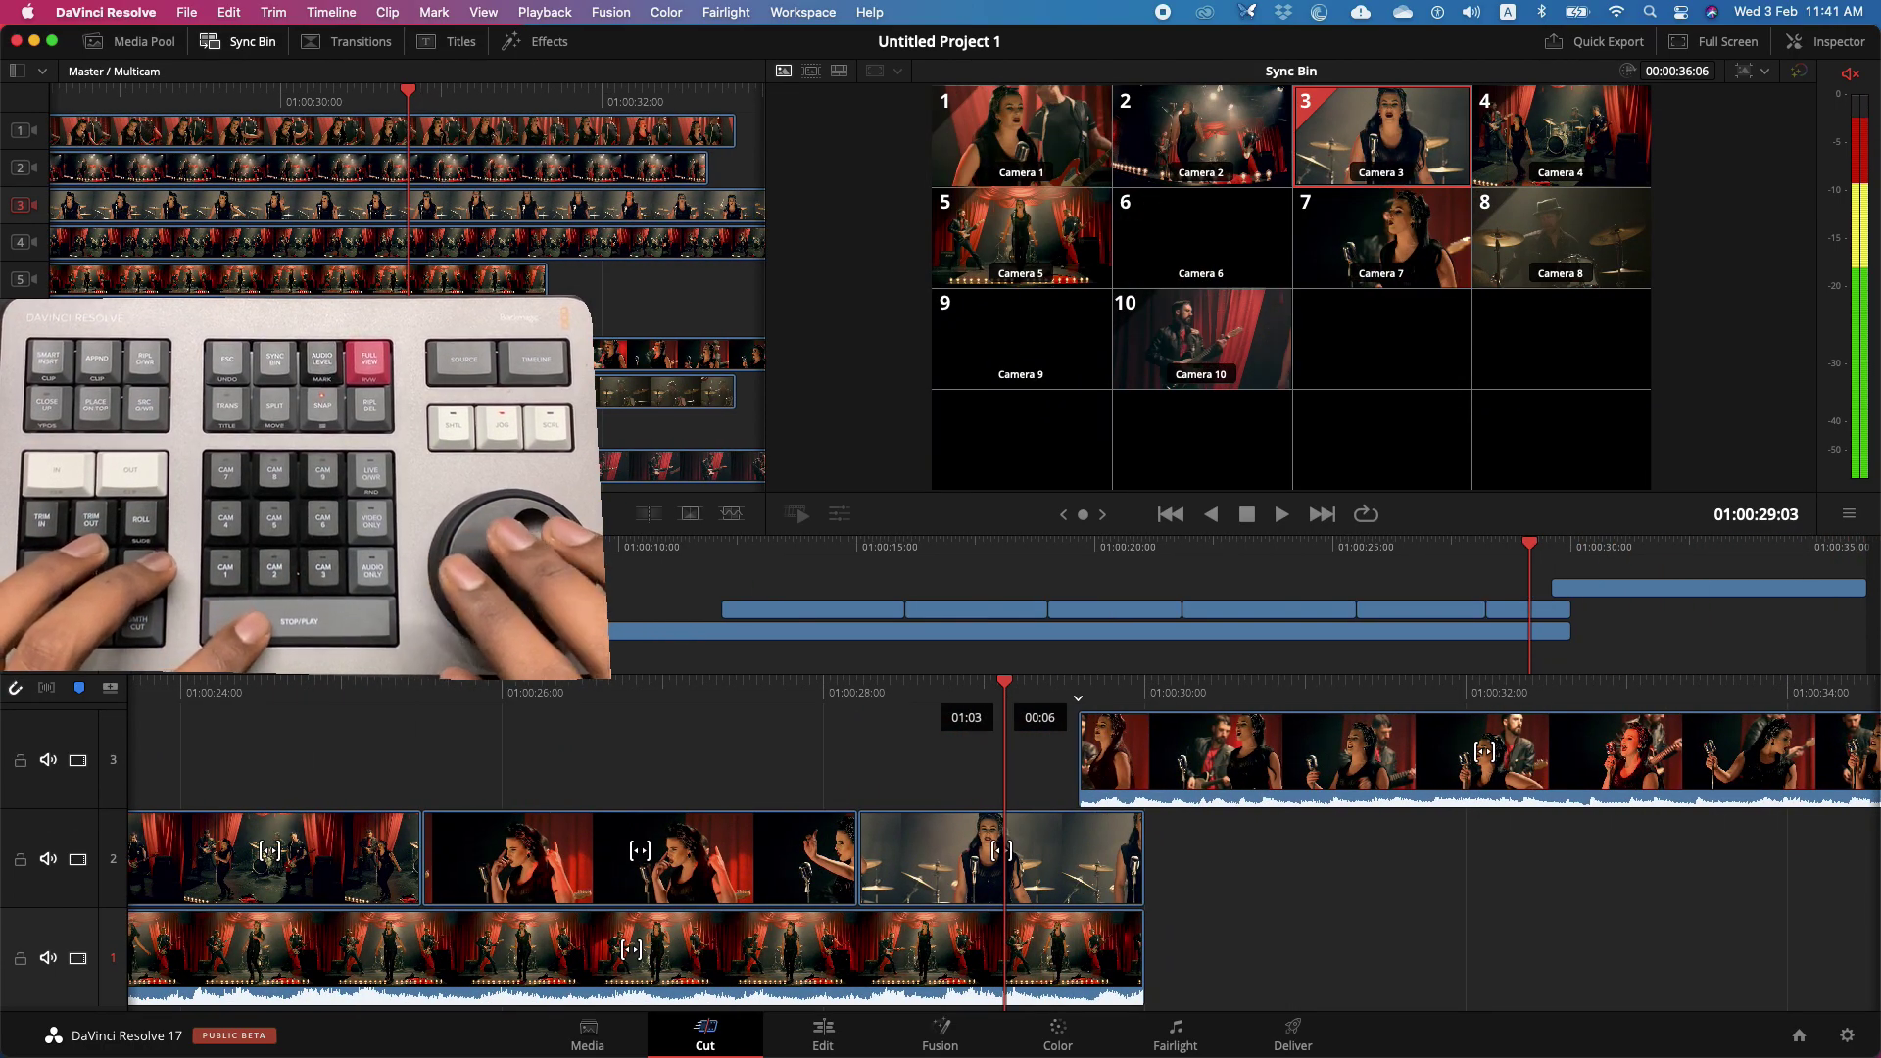
key("space")
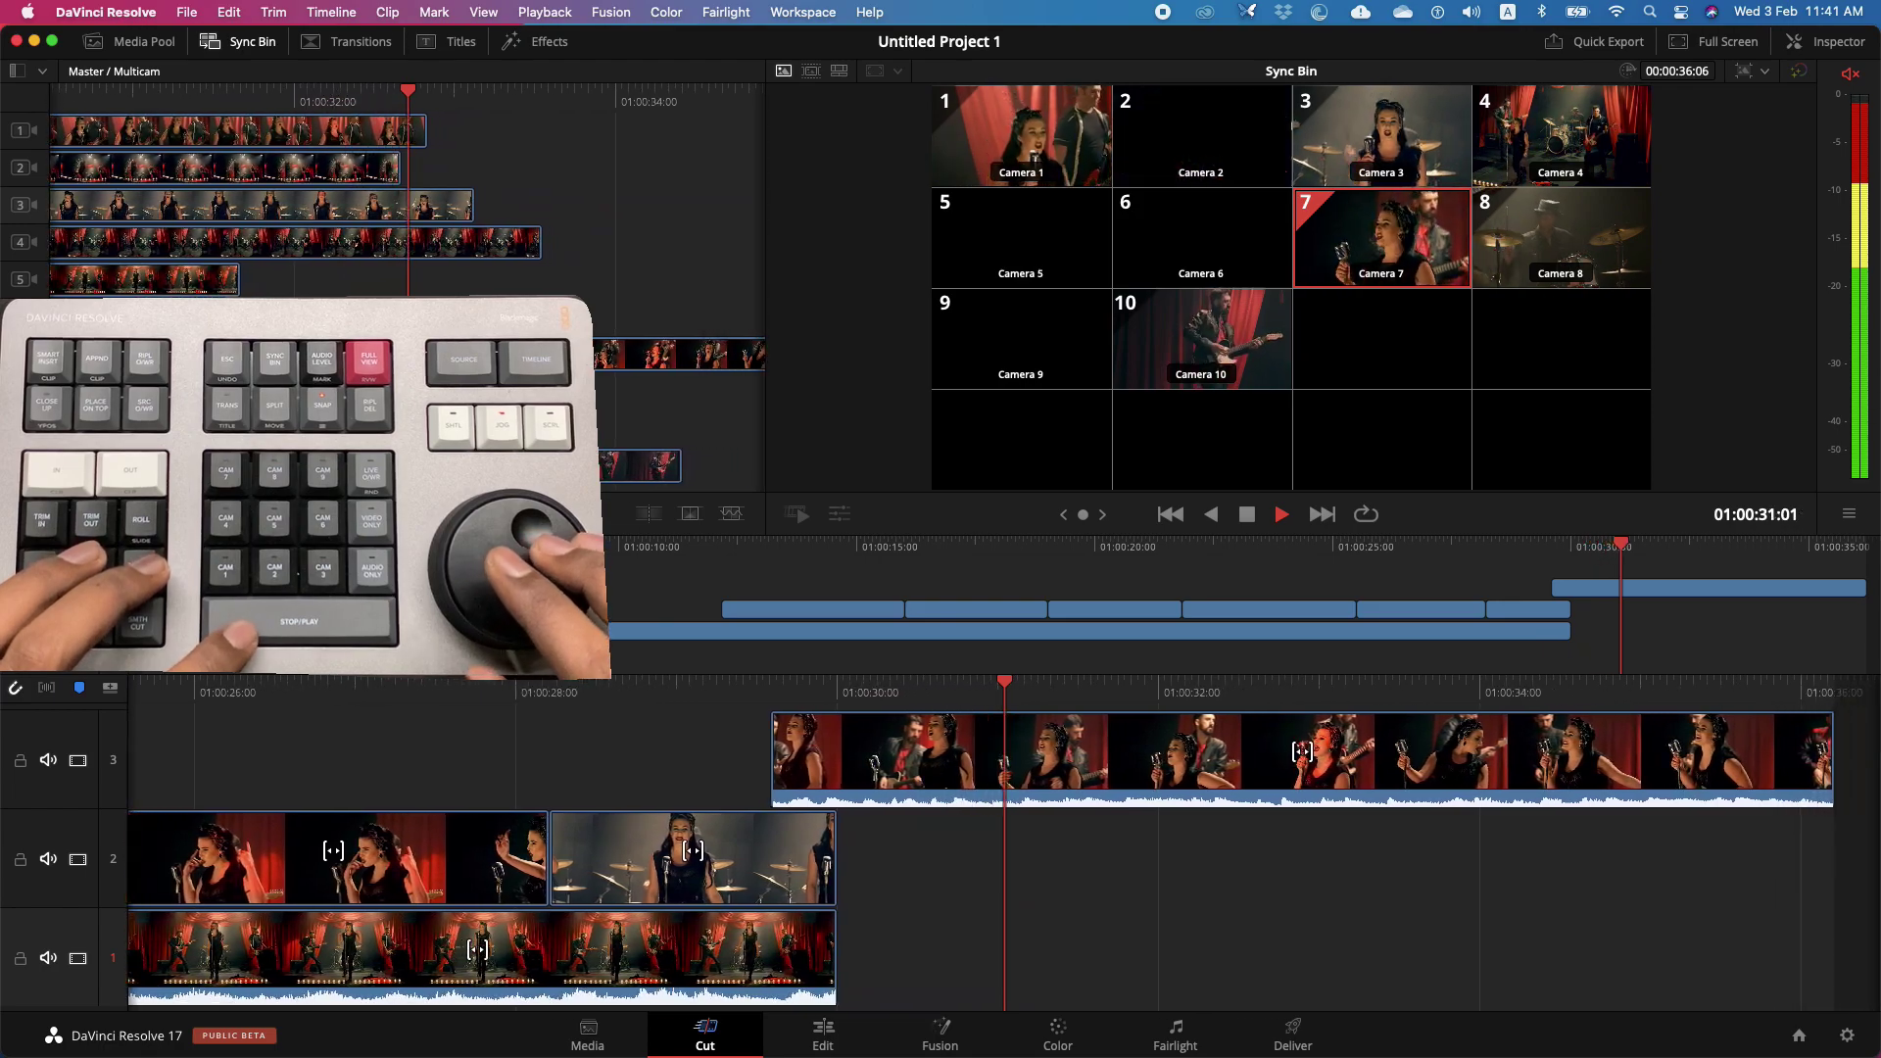
key("space")
- Switch the viewer to the full timeline output and play back the start of the Camera 7 overlay
key("q")
key("Left")
key("space")
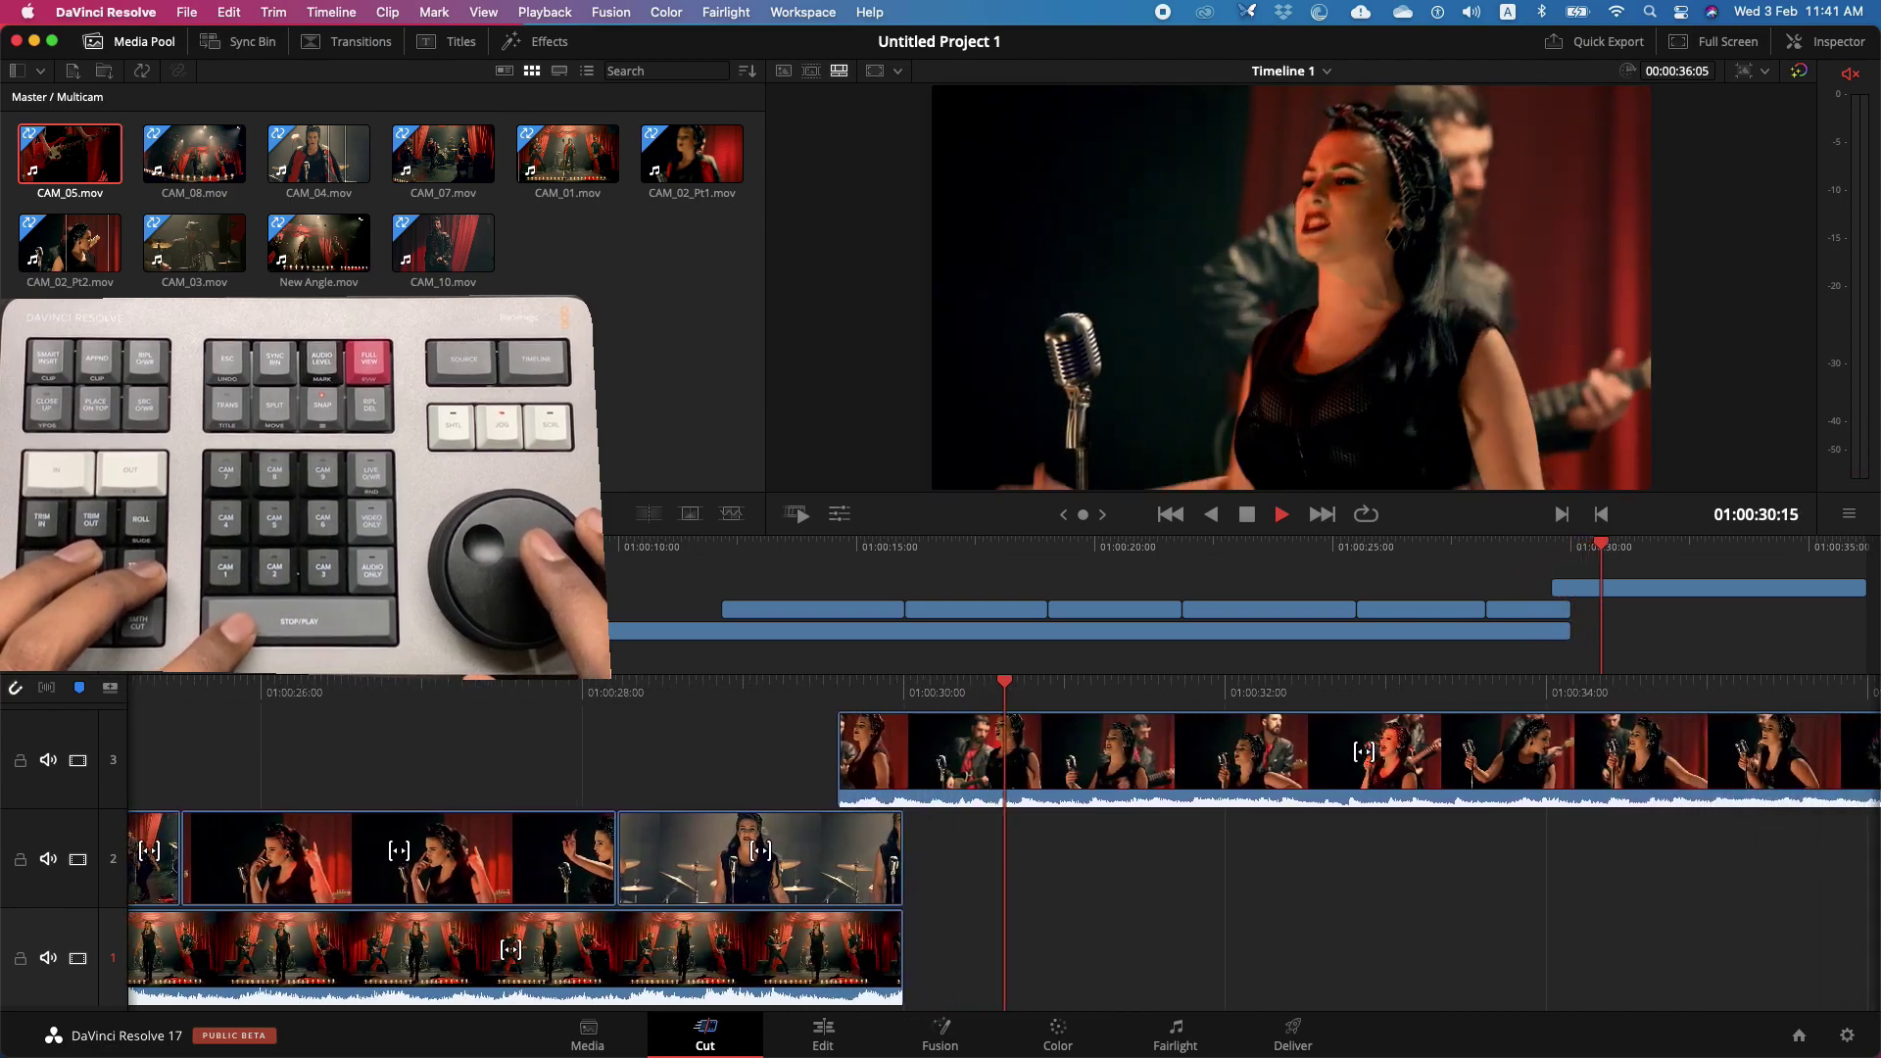
key("space")
- Add a cross dissolve to the start of the Camera 2 cutaway at 01:00:12:04 and play it back
key("Left")
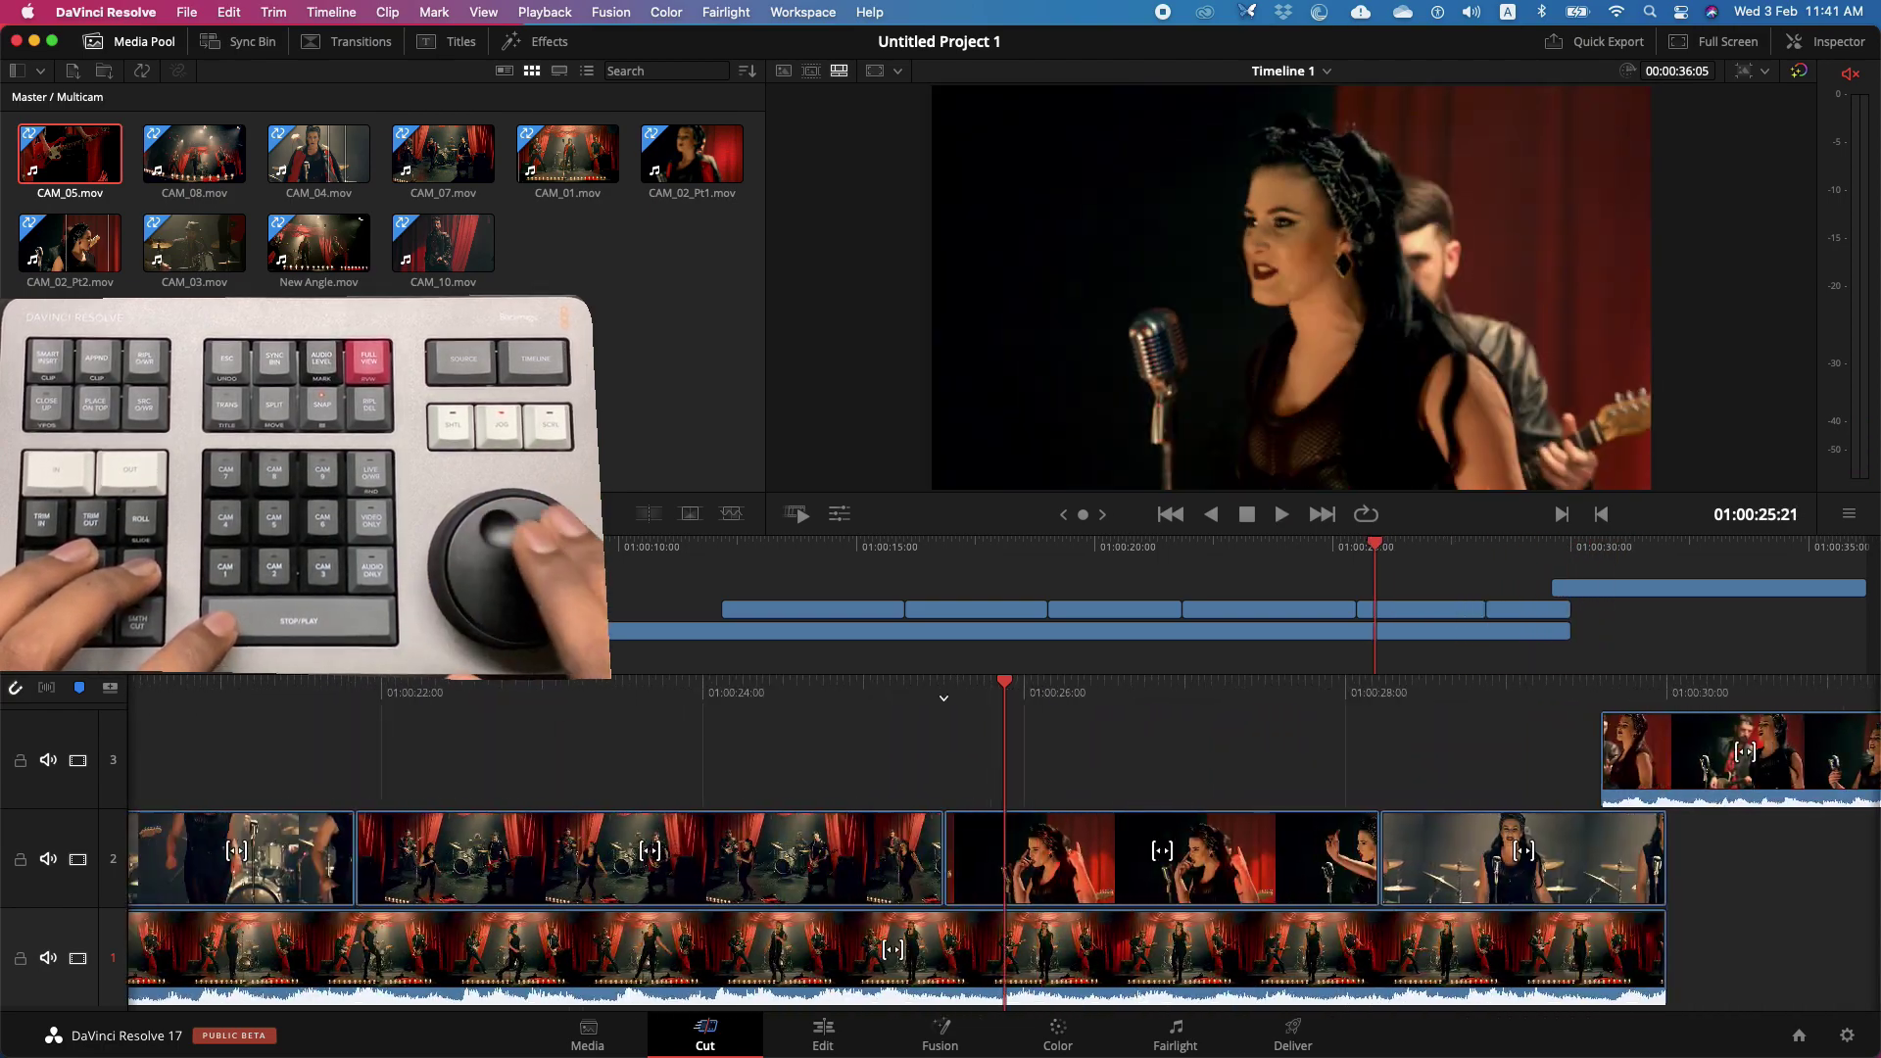
key("Left")
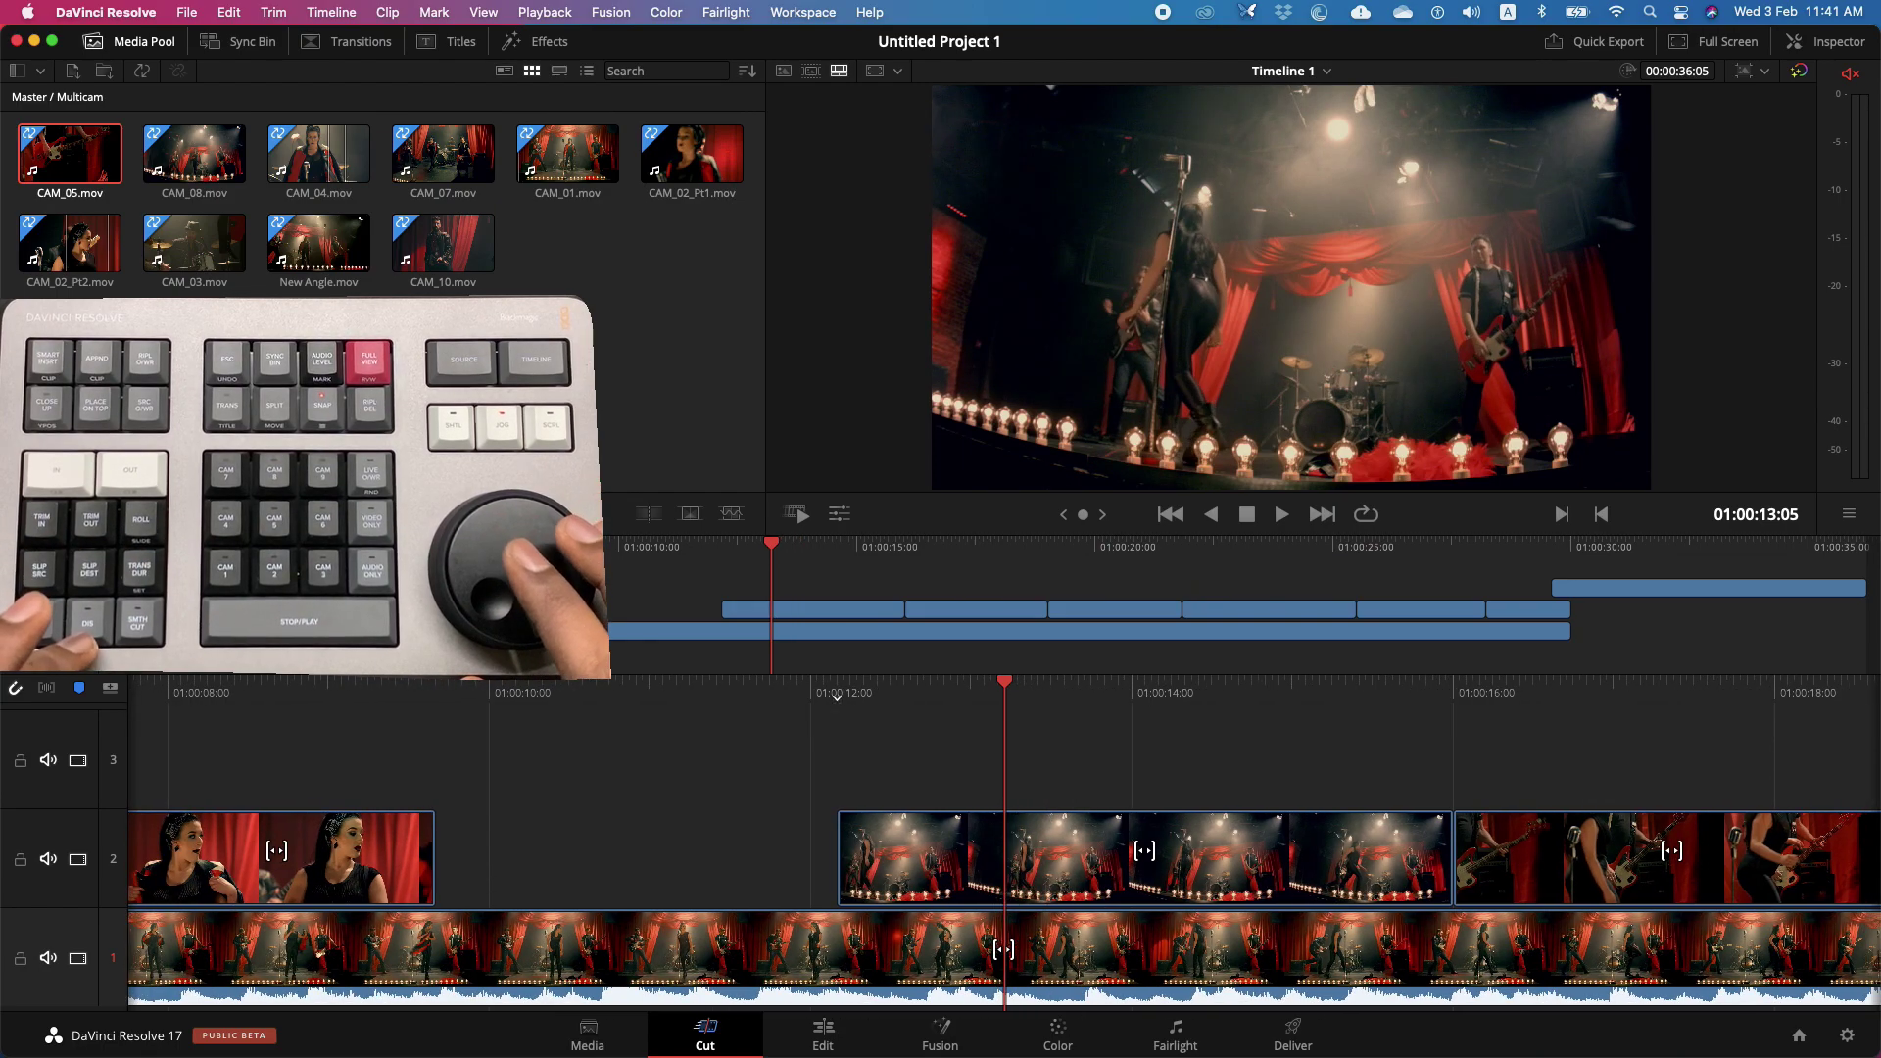
key("super+t")
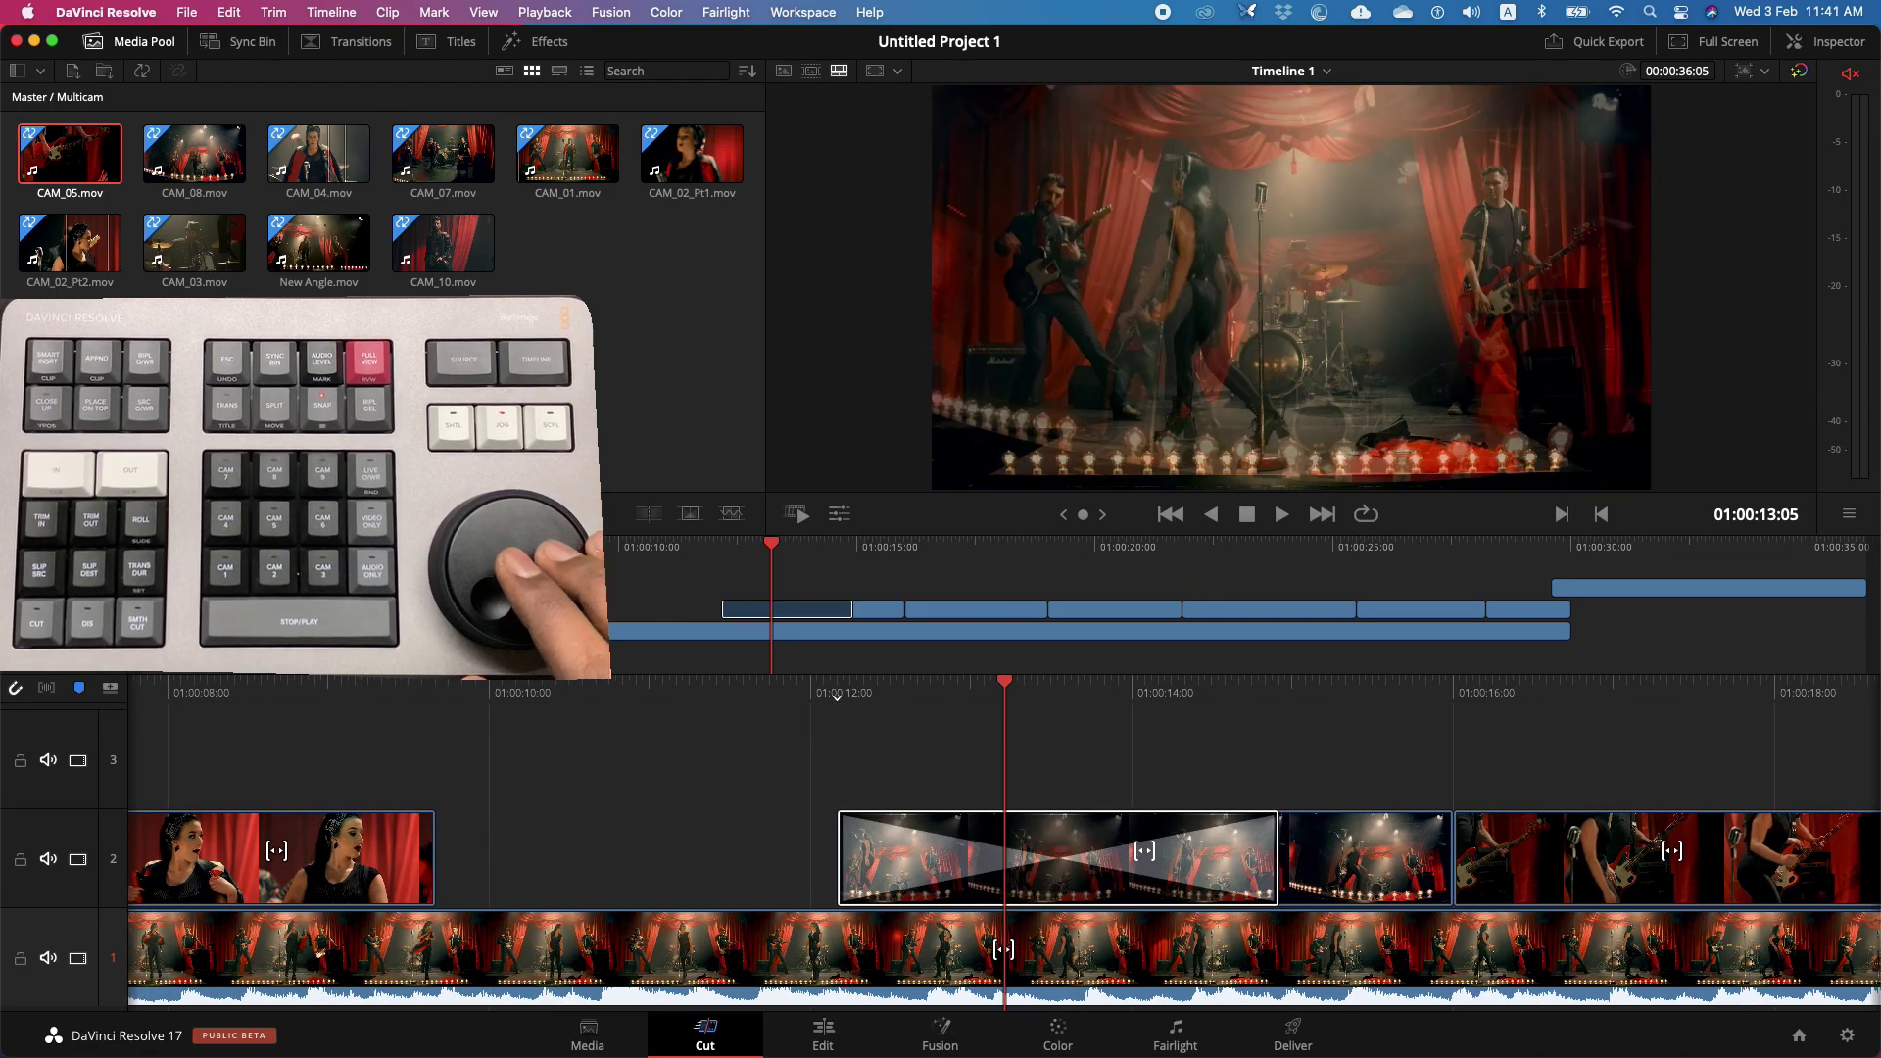
key("Left")
key("space")
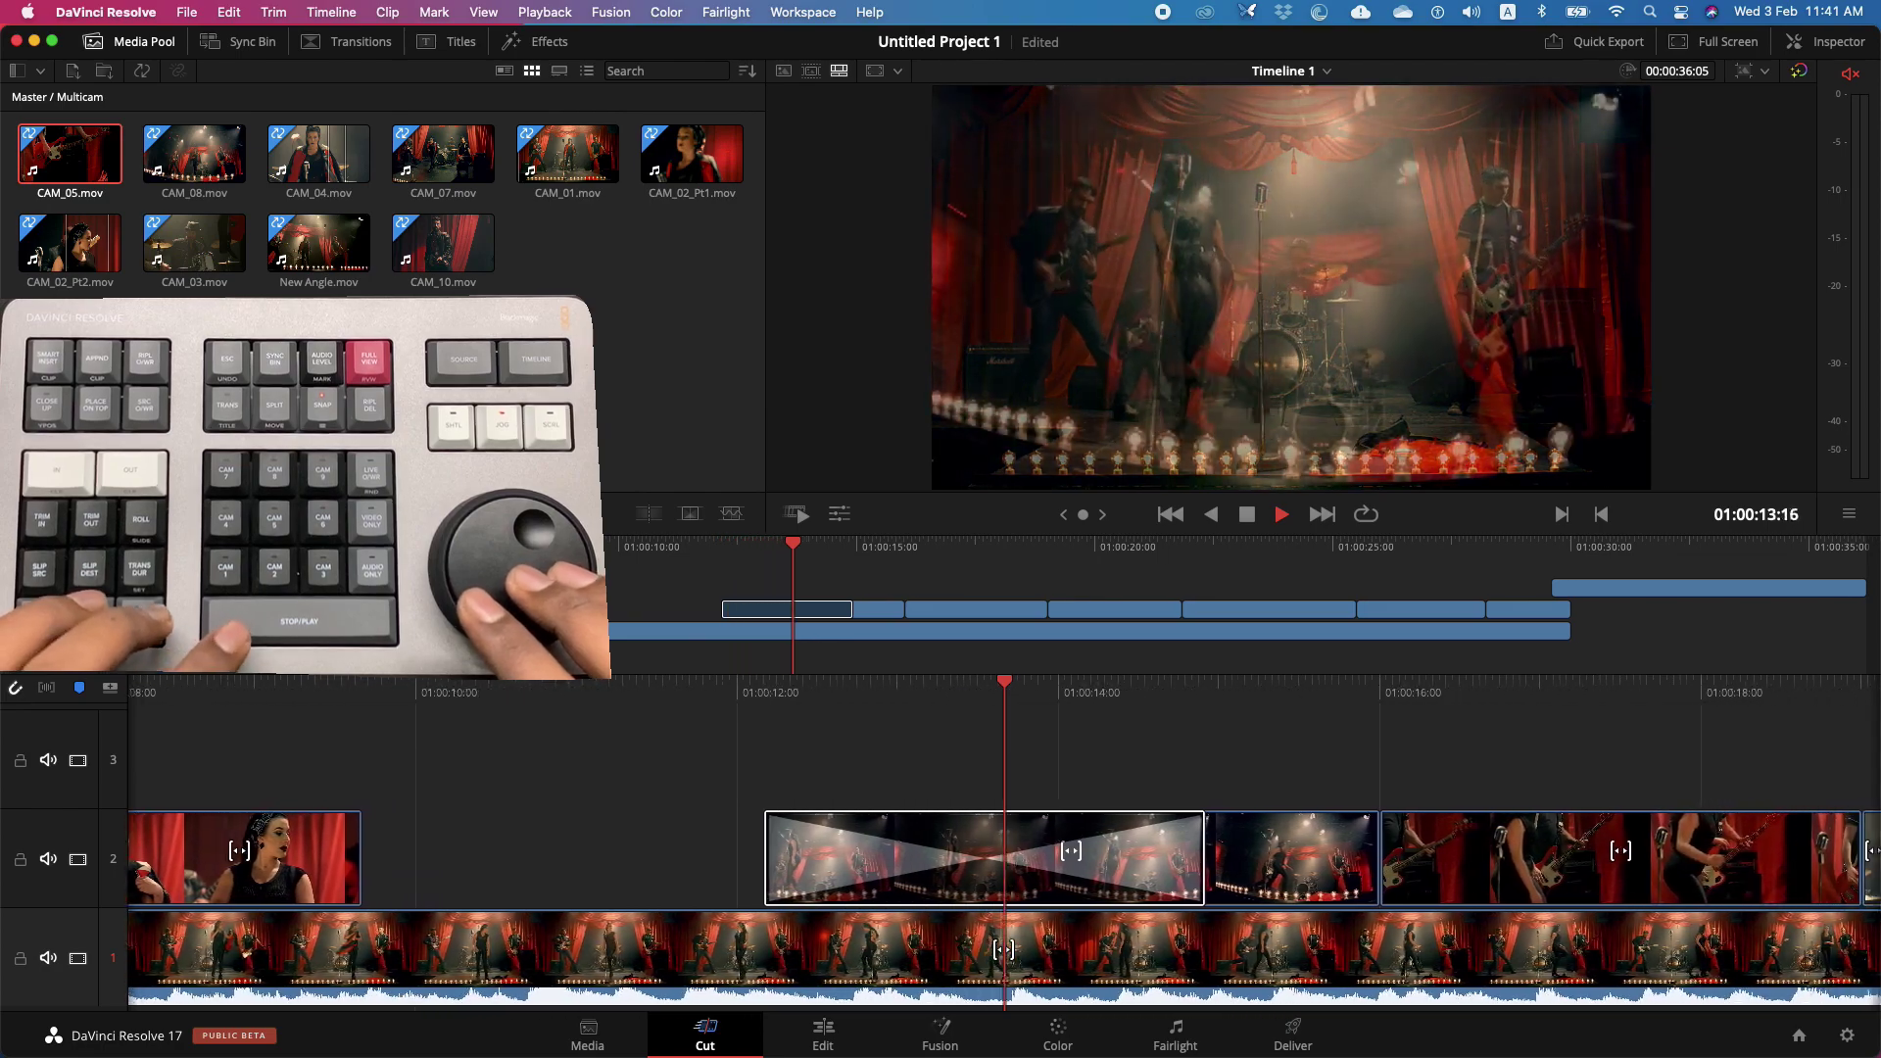
key("space")
- Shorten the cross dissolve at the start of the Camera 2 cutaway to 23 frames
key("Left")
key("Left")
key("Left")
key("Left")
key("Left")
key("Left")
key("Left")
key("Left")
key("Left")
key("Left")
key("Left")
key("Left")
key("Left")
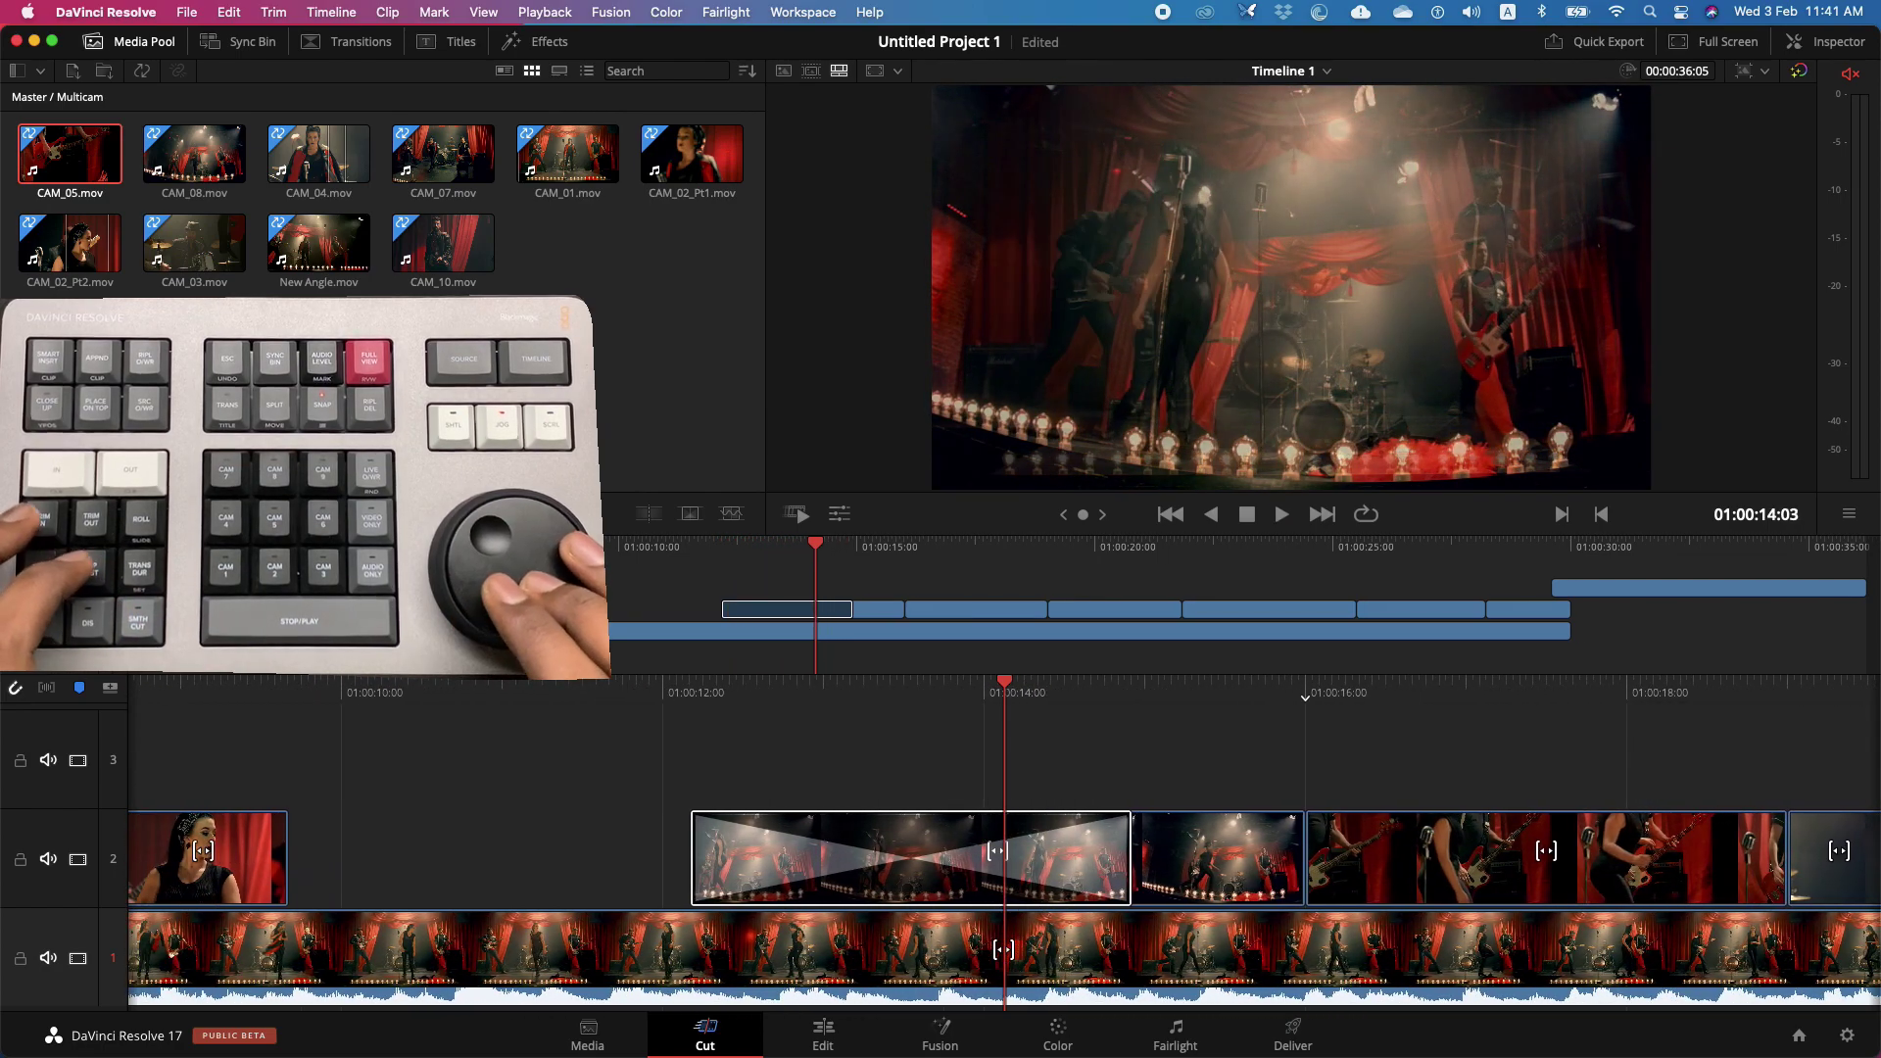
key("comma")
key("comma")
key("comma")
key("comma")
key("comma")
key("comma")
key("comma")
key("comma")
key("comma")
key("comma")
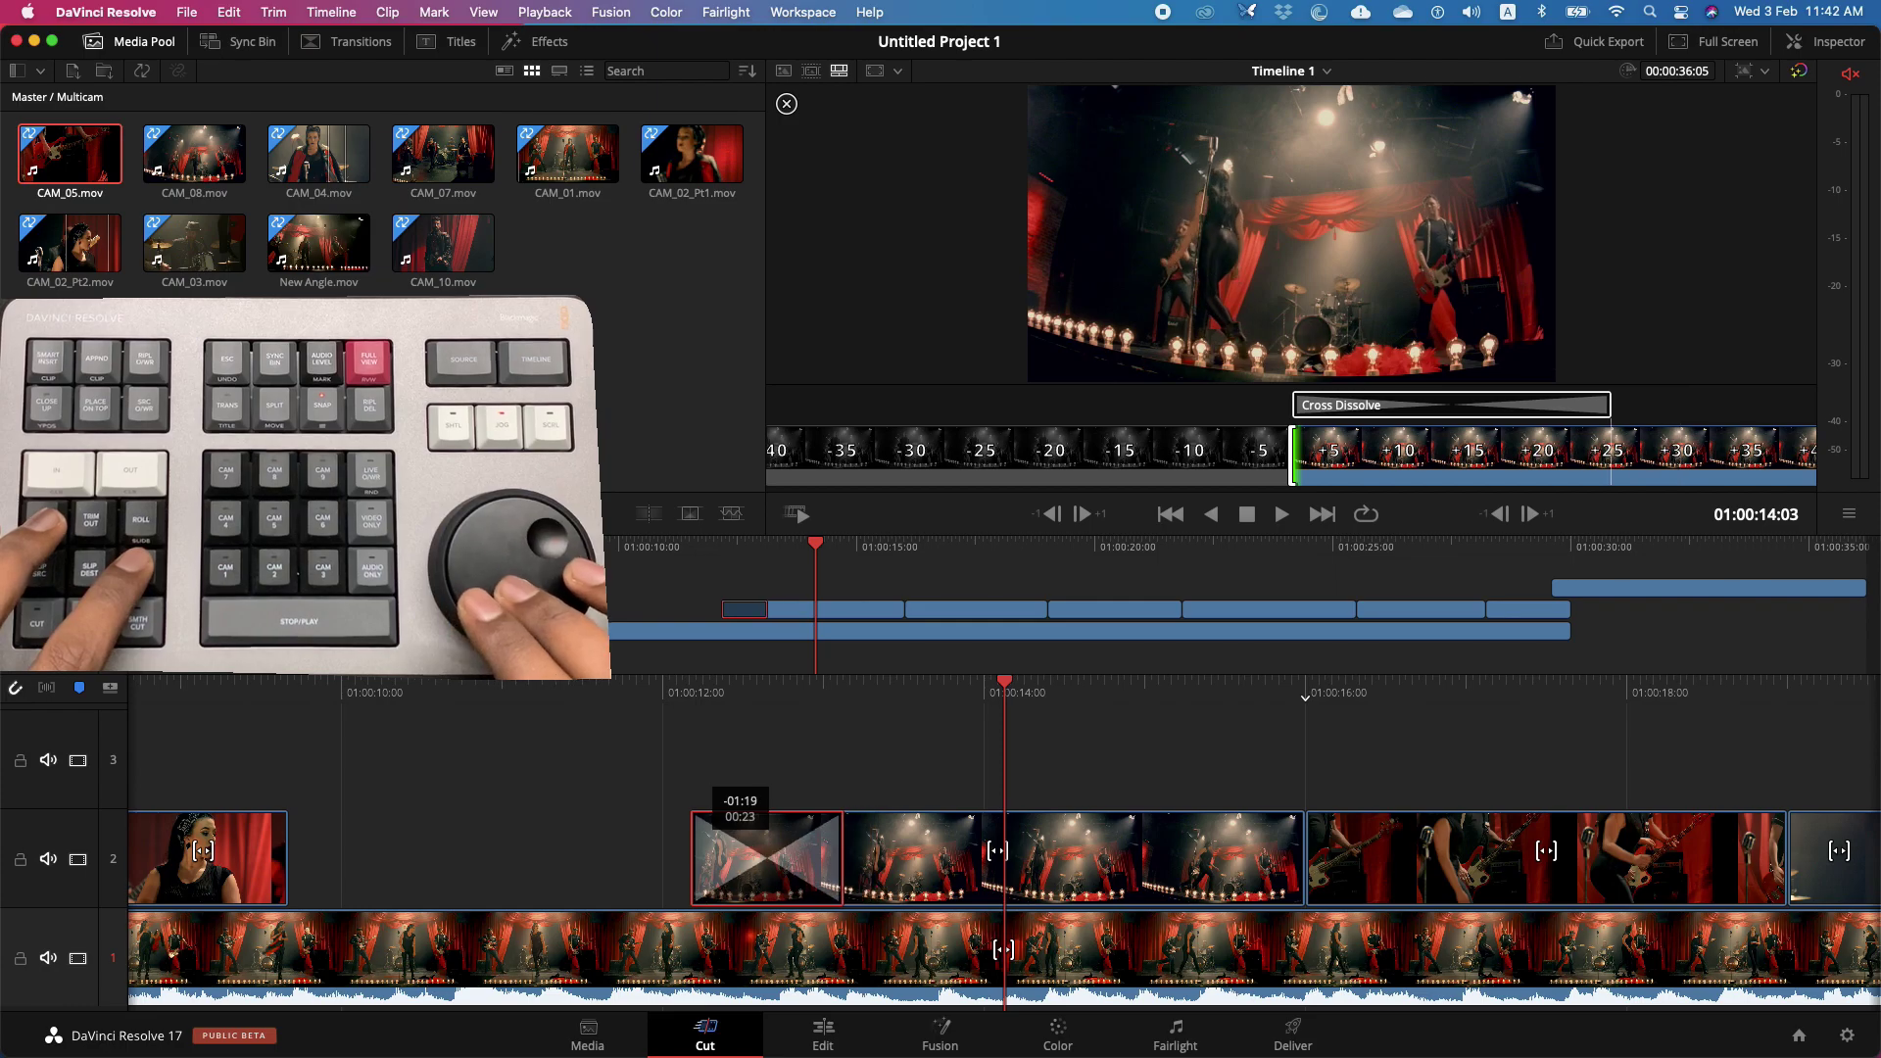
- Scrub through the start of the Camera 2 cutaway to check the shortened cross dissolve
key("Right")
key("Right")
key("Right")
key("Right")
key("Right")
key("Right")
key("Right")
key("Right")
key("Right")
key("Right")
key("Right")
key("Right")
key("Right")
key("Right")
key("Right")
key("Right")
key("Right")
key("Left")
key("Left")
key("Left")
key("Left")
key("Left")
key("Left")
key("Left")
key("Left")
key("Left")
key("Left")
key("Left")
key("Left")
key("Left")
key("Left")
key("Left")
key("Left")
key("Left")
key("Left")
key("Left")
key("Left")
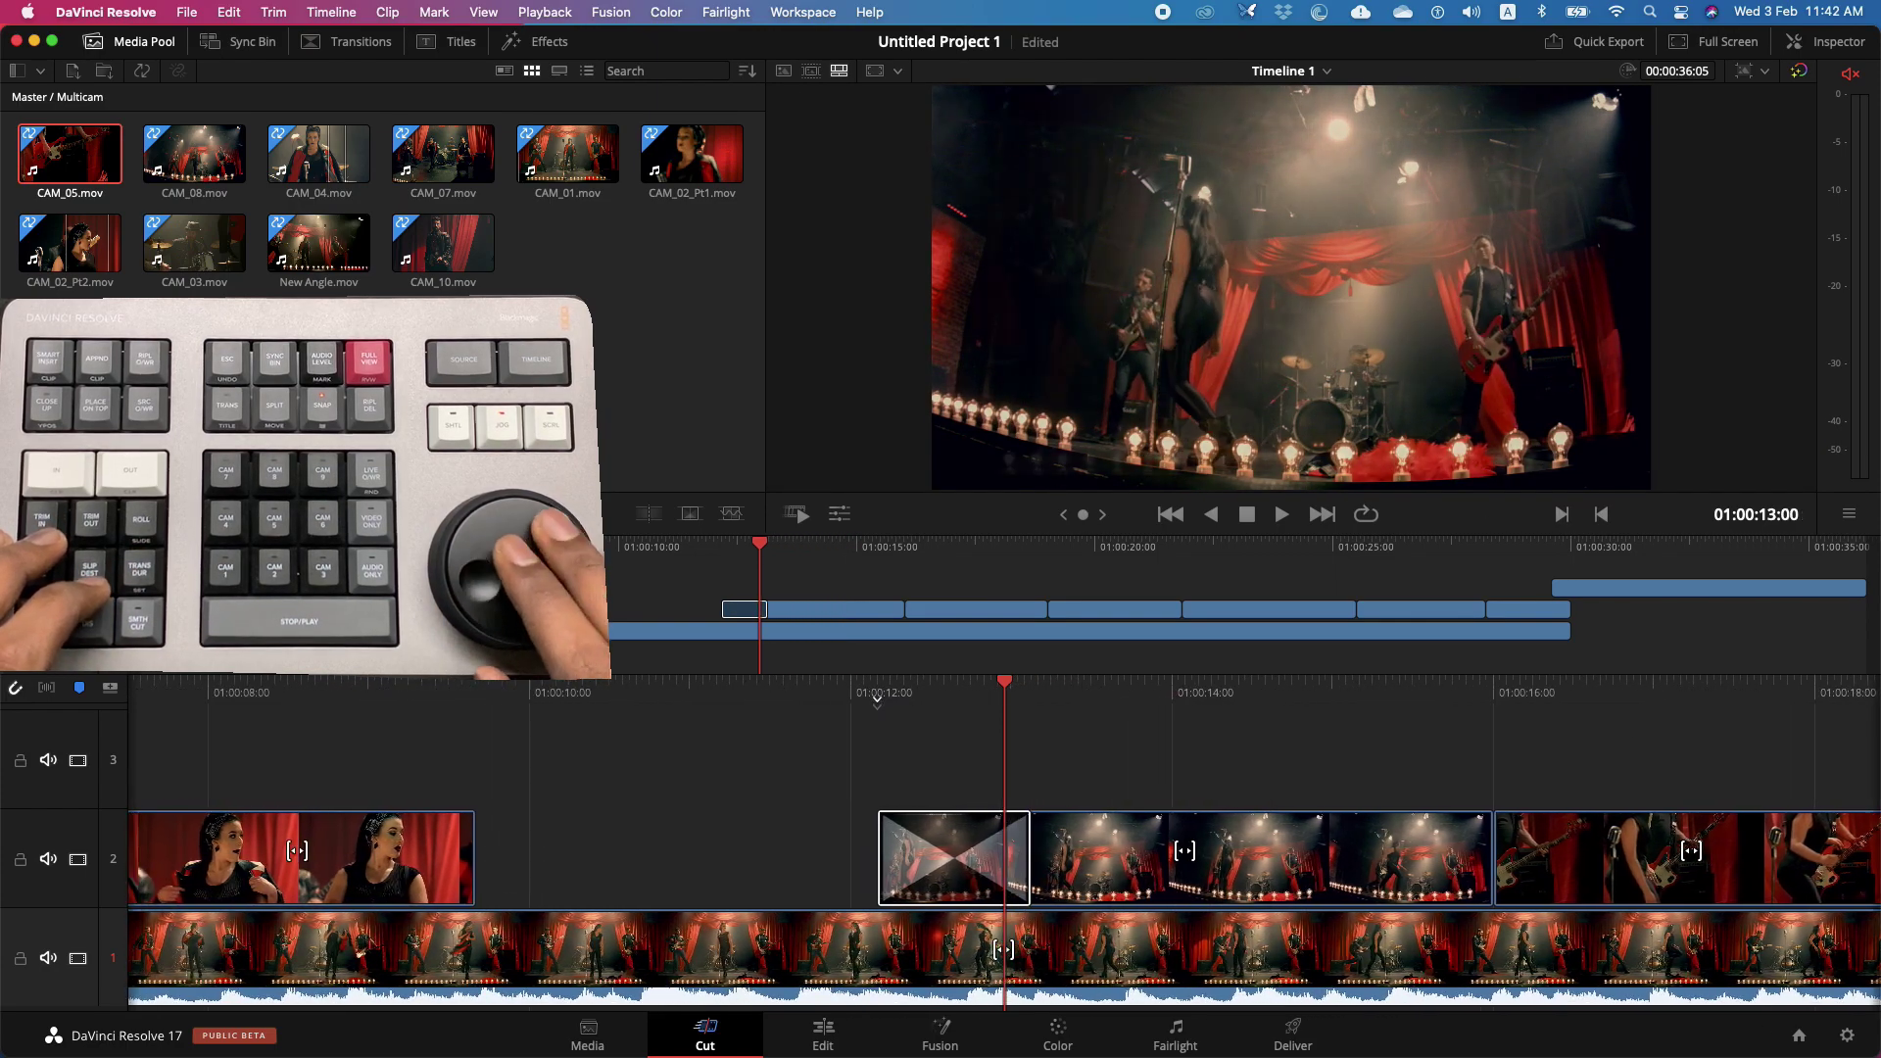
- Reopen the sync bin at 01:00:12:04 and place the five-second Camera 3 shot on the third track above the Camera 2 cutaway
key("Left")
key("q")
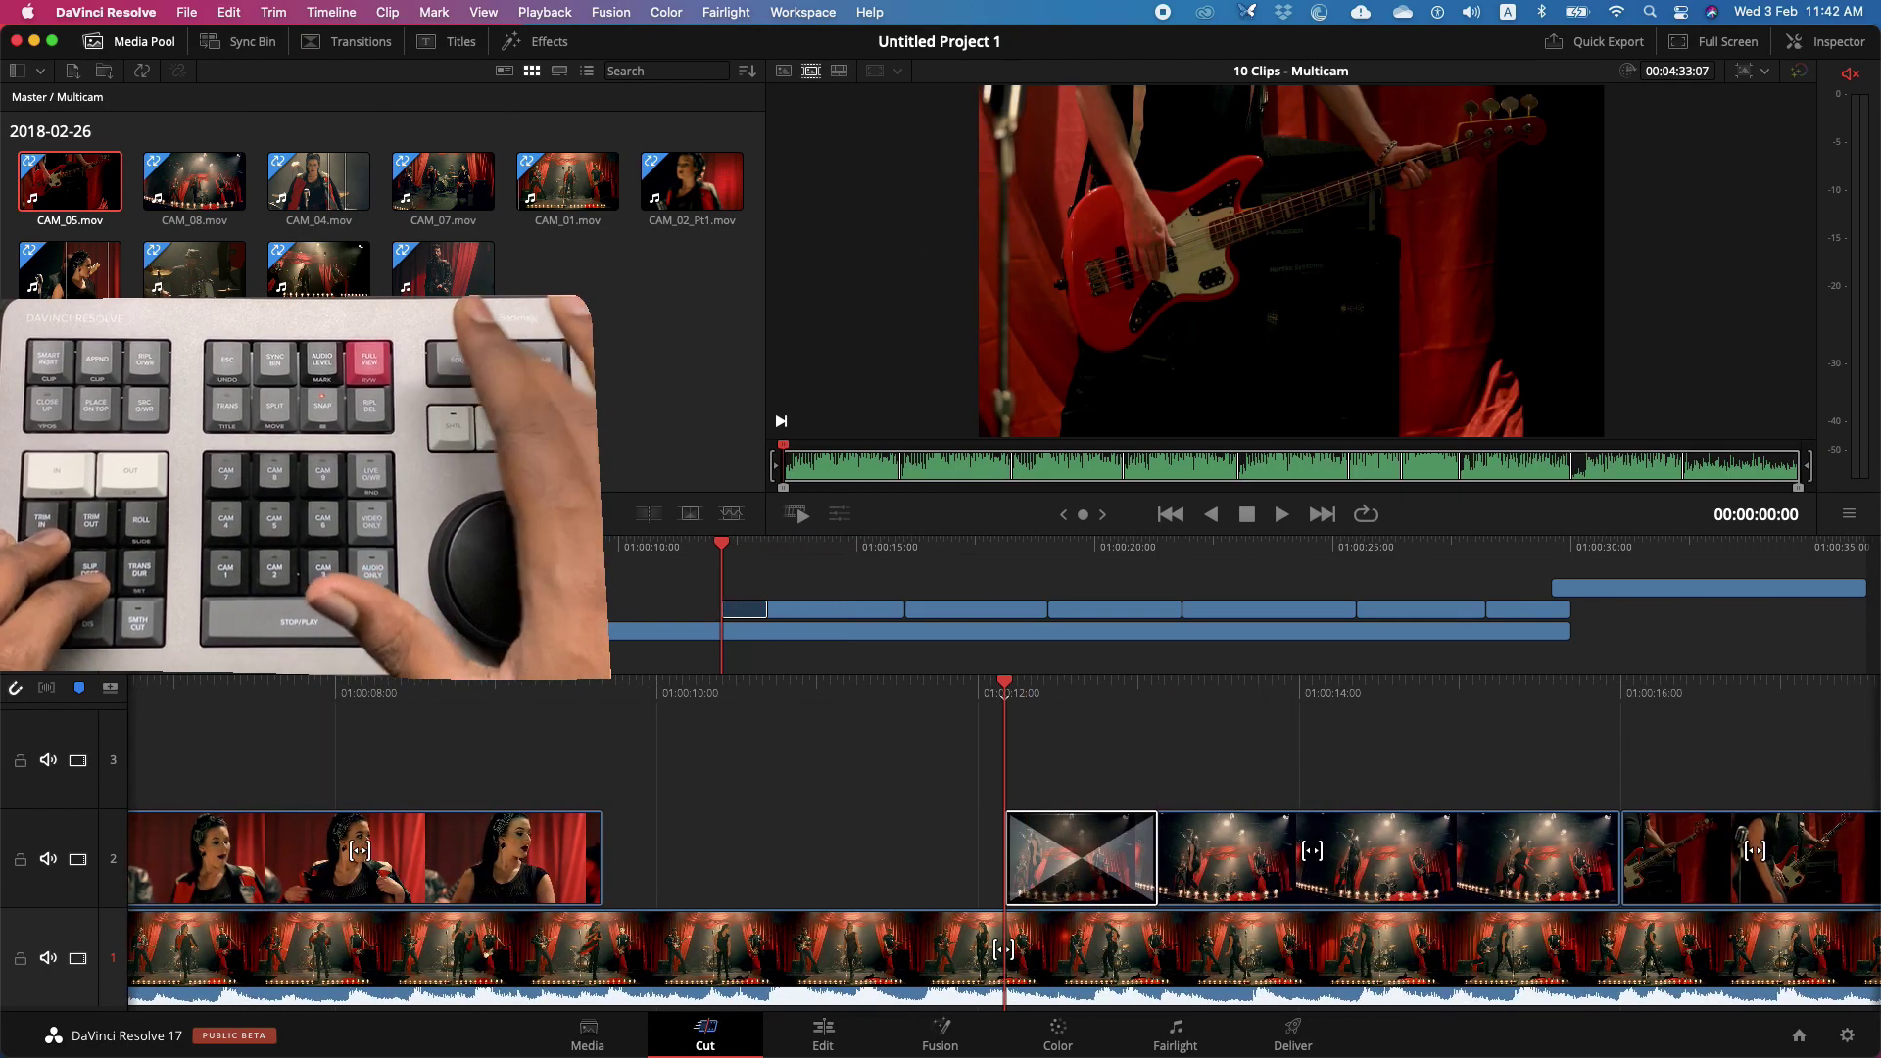
key("super+4")
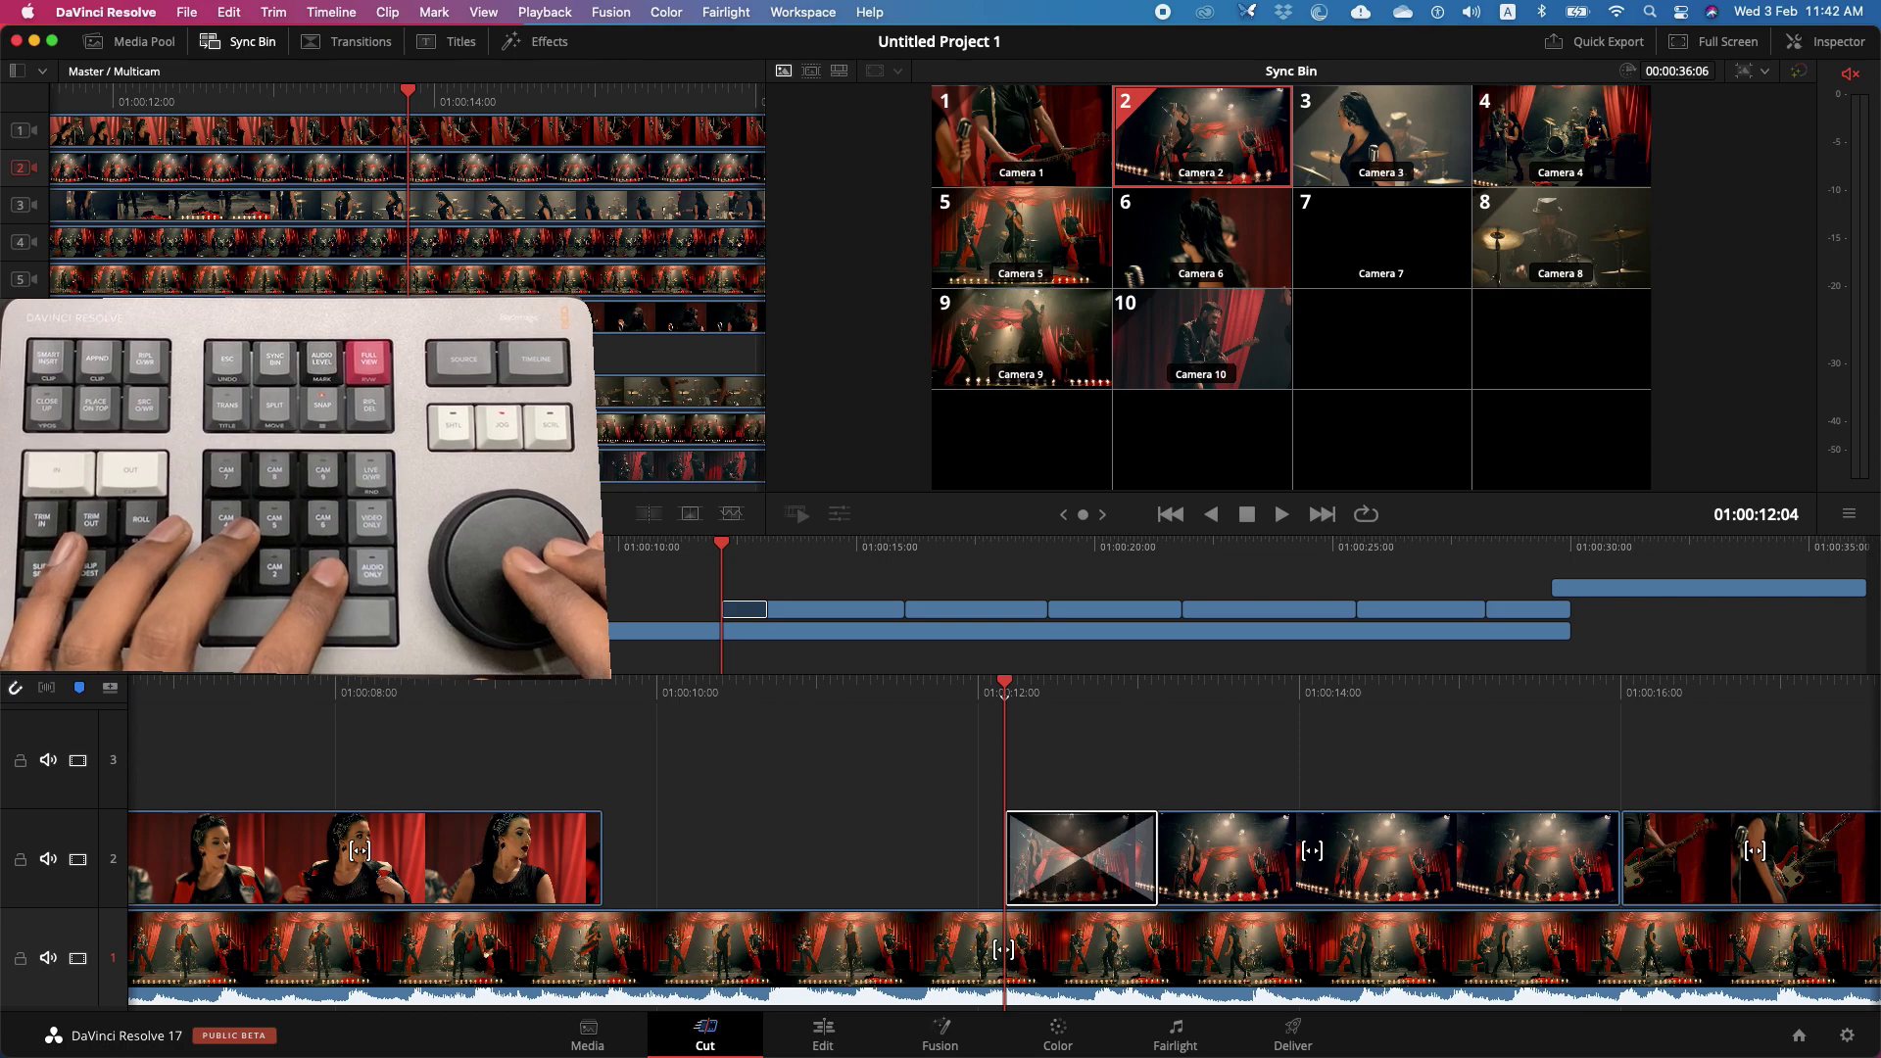
key("3")
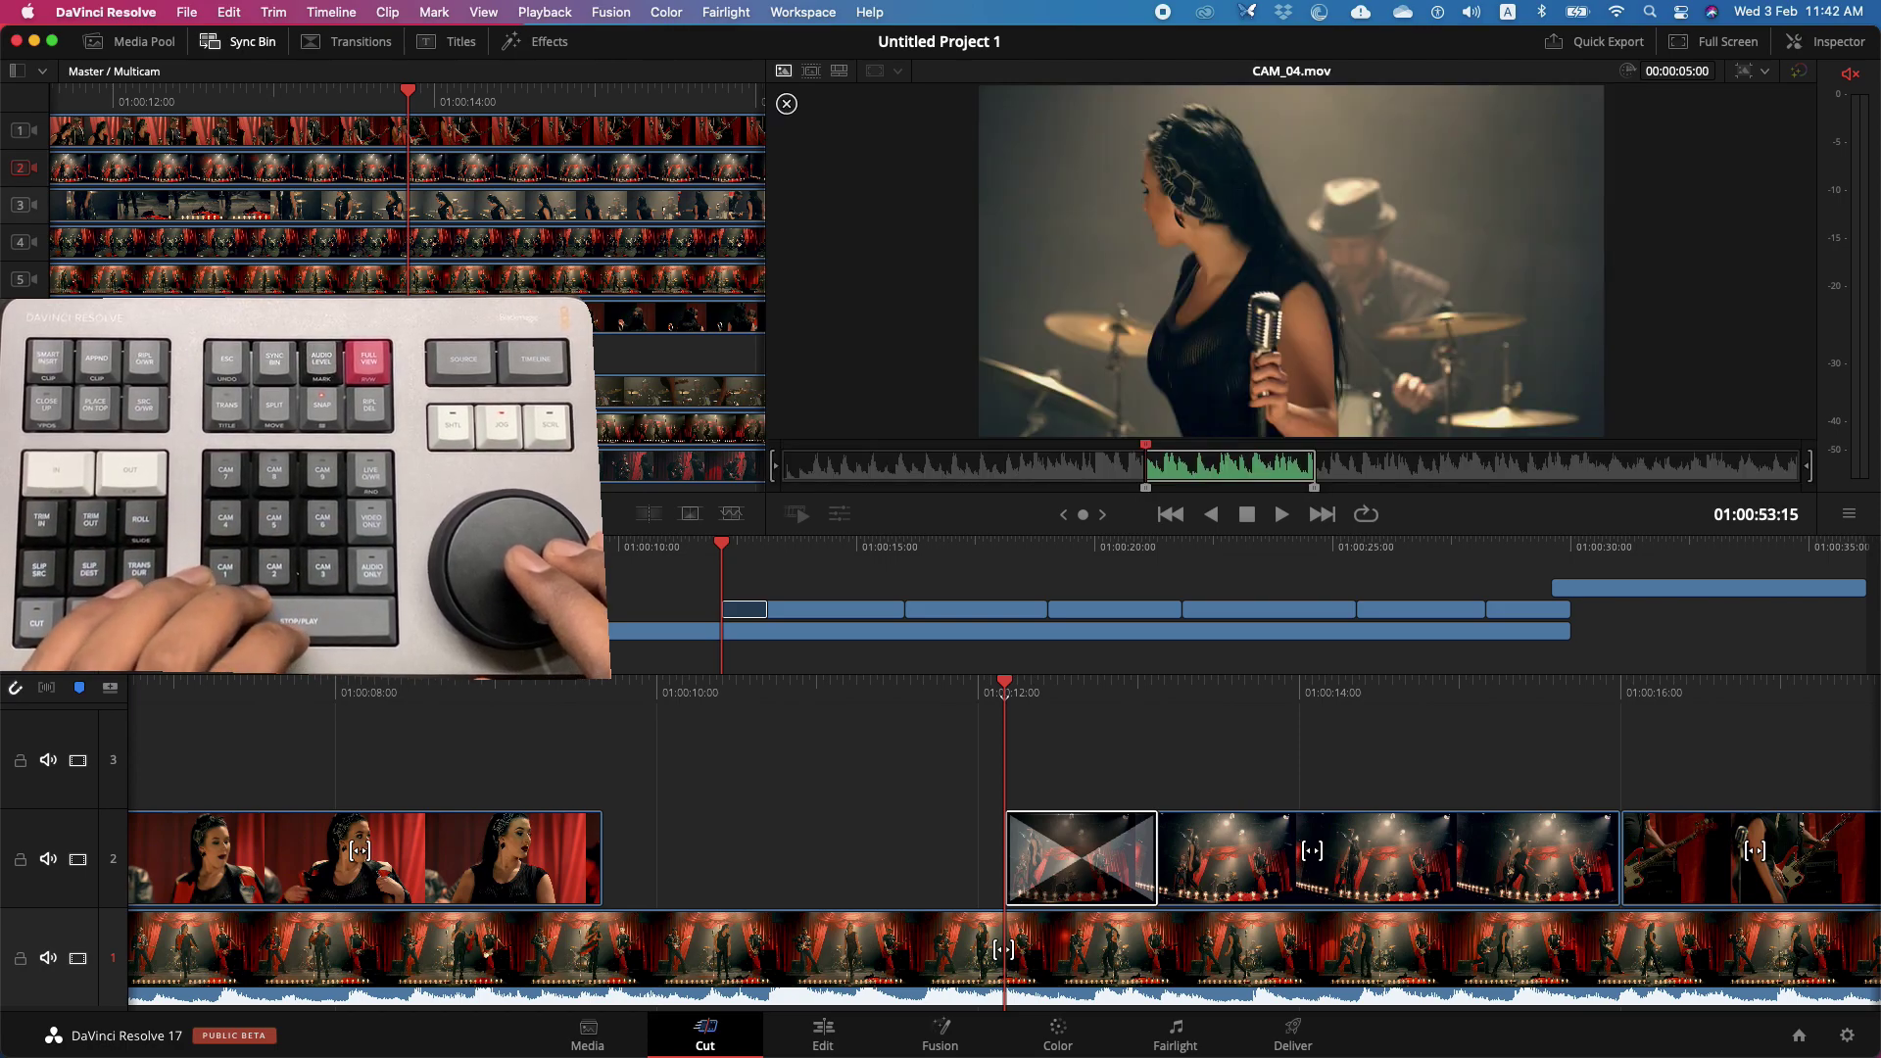
key("Right")
key("Right")
key("Right")
key("Right")
key("Right")
key("Right")
key("Right")
key("Right")
key("Right")
key("Right")
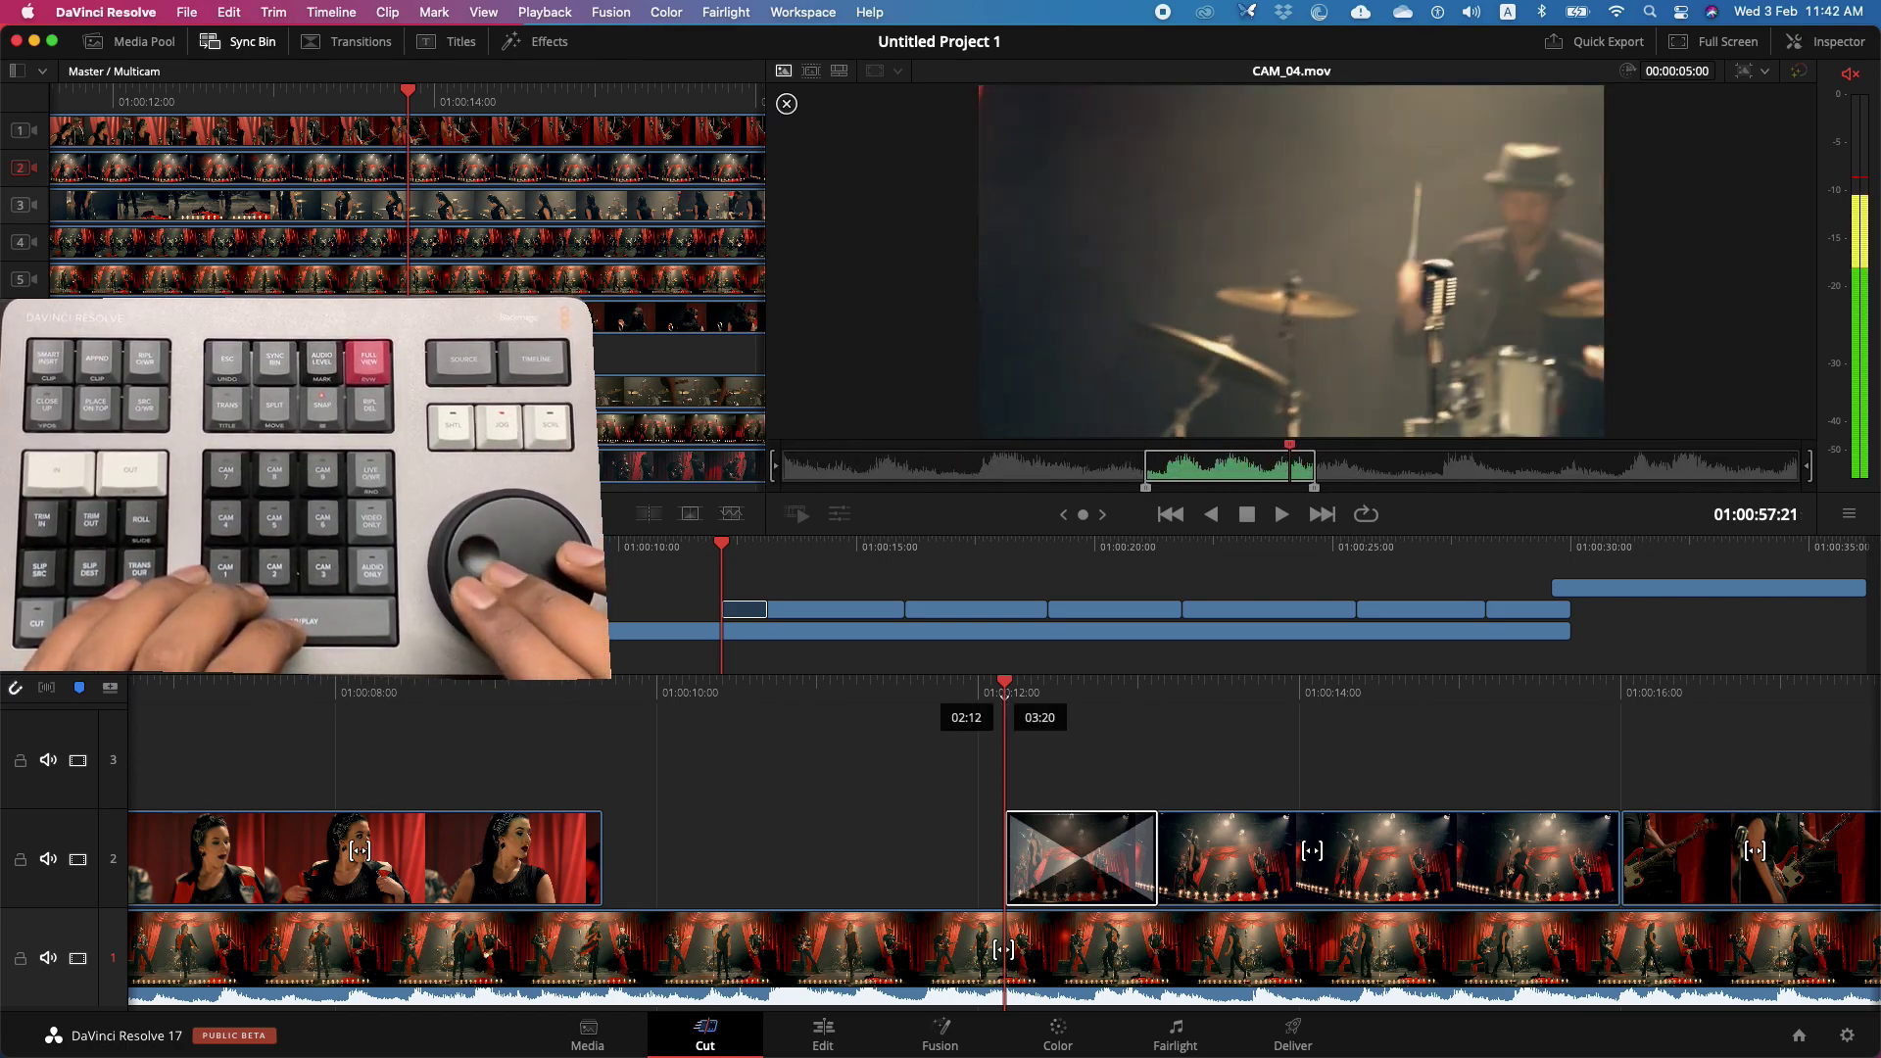
key("F12")
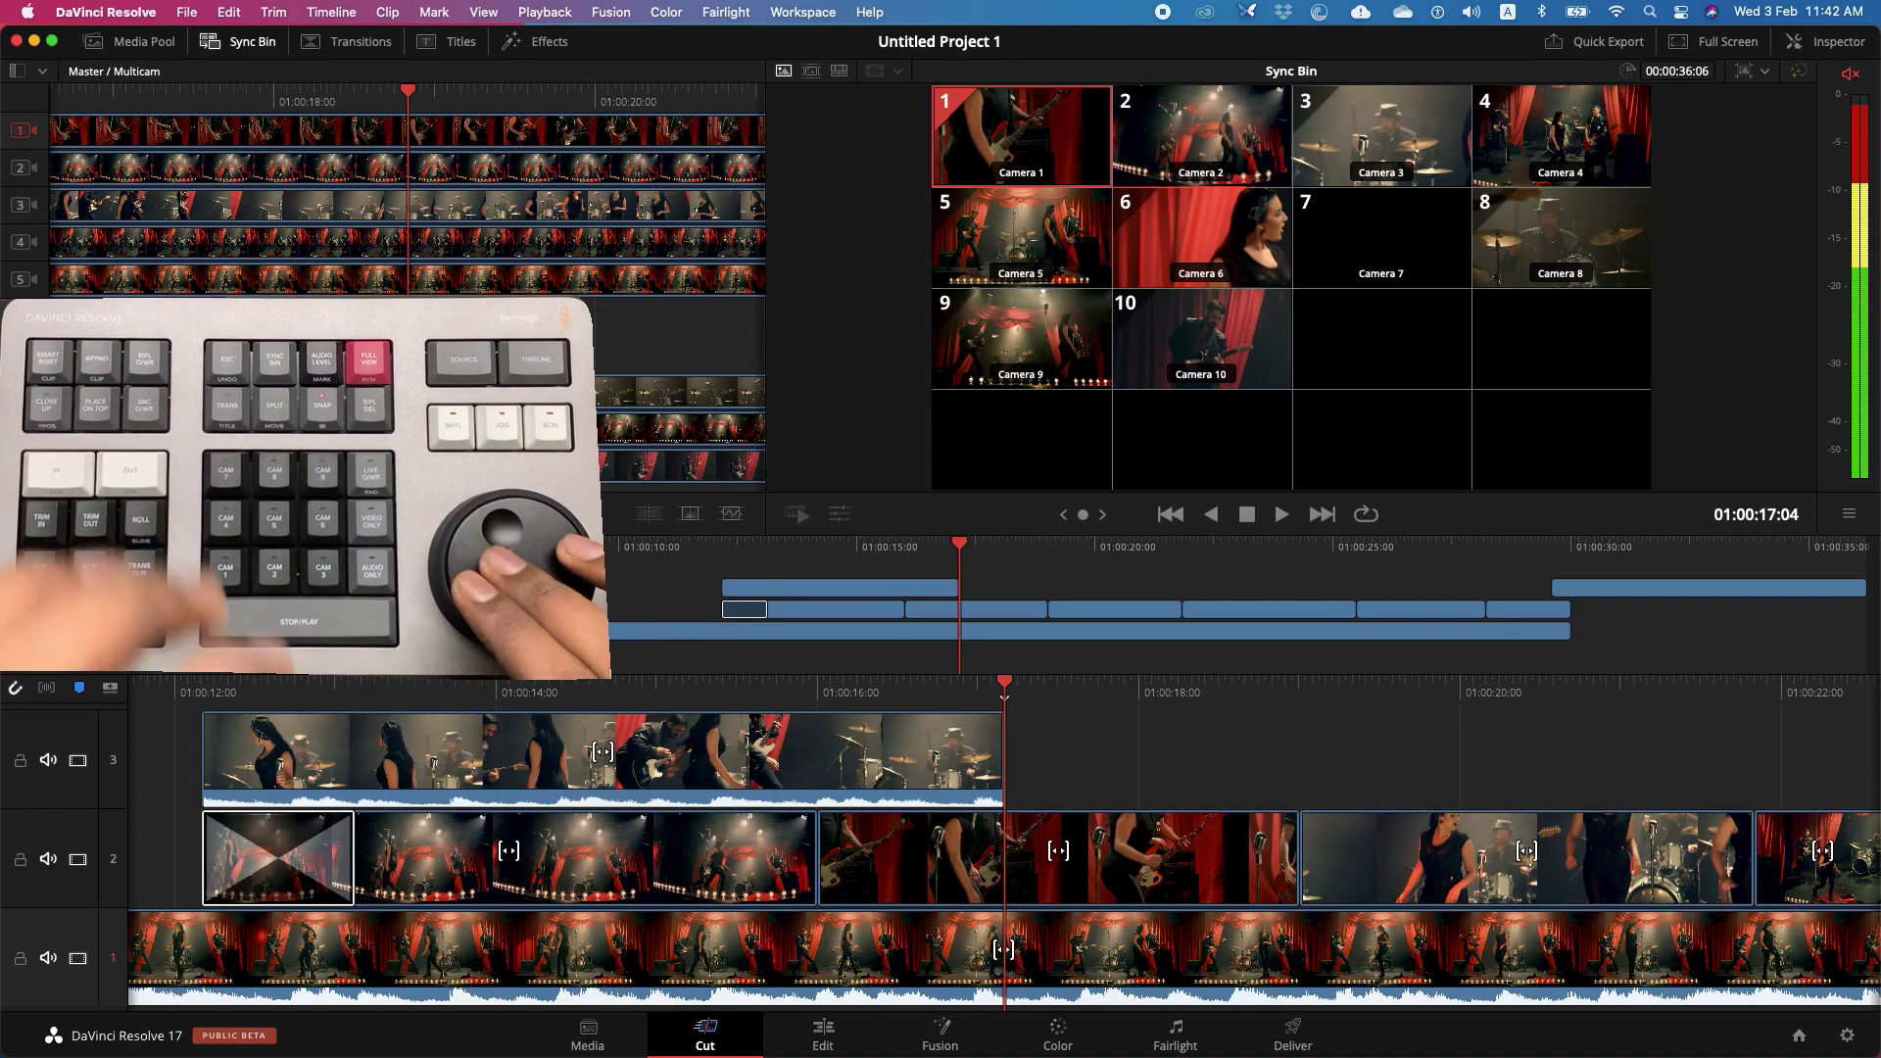
- Trim the cutaway on the third track to start at about 01:00:11:06 and end level with the end of the Camera 2 clip
key("Left")
key("Left")
key("Left")
key("Left")
key("Left")
key("Left")
key("Left")
key("Left")
key("Left")
key("Left")
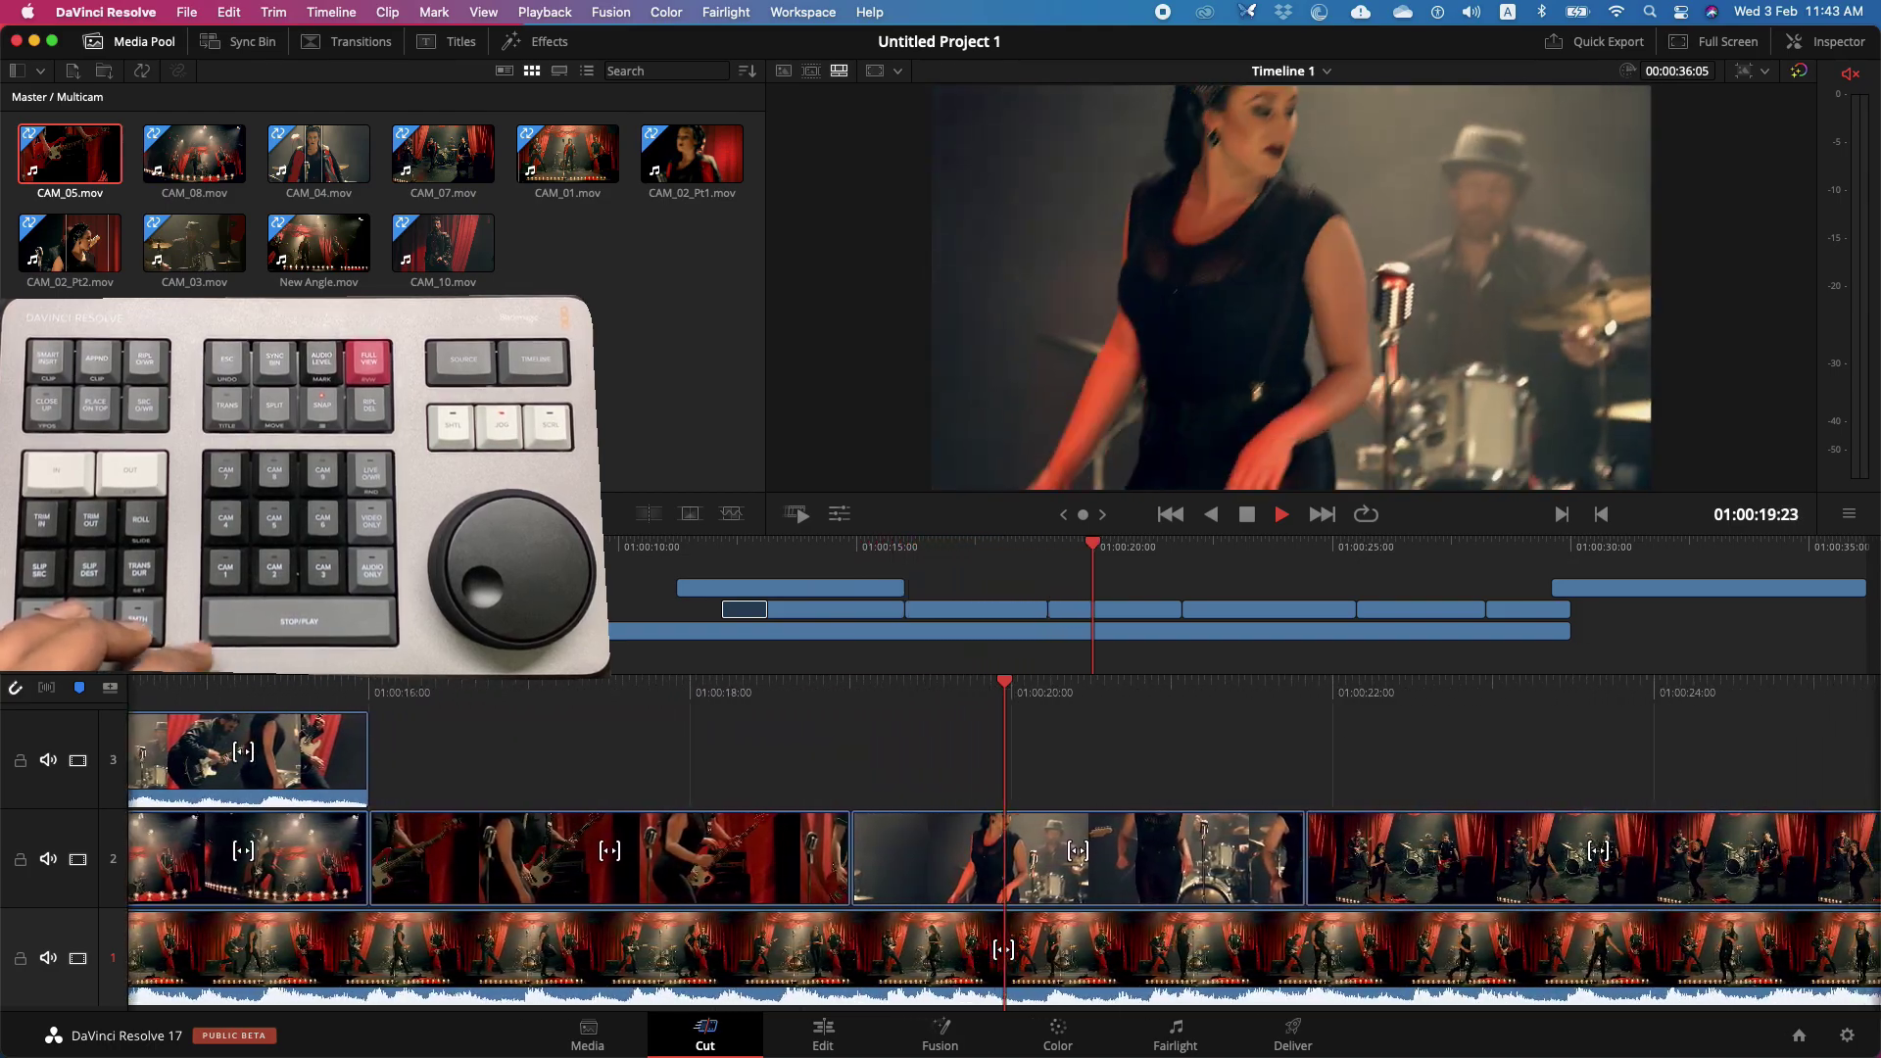
- Review the layered cutaways in playback through 01:00:34:00 and return the playhead to 01:00:10:10
key("space")
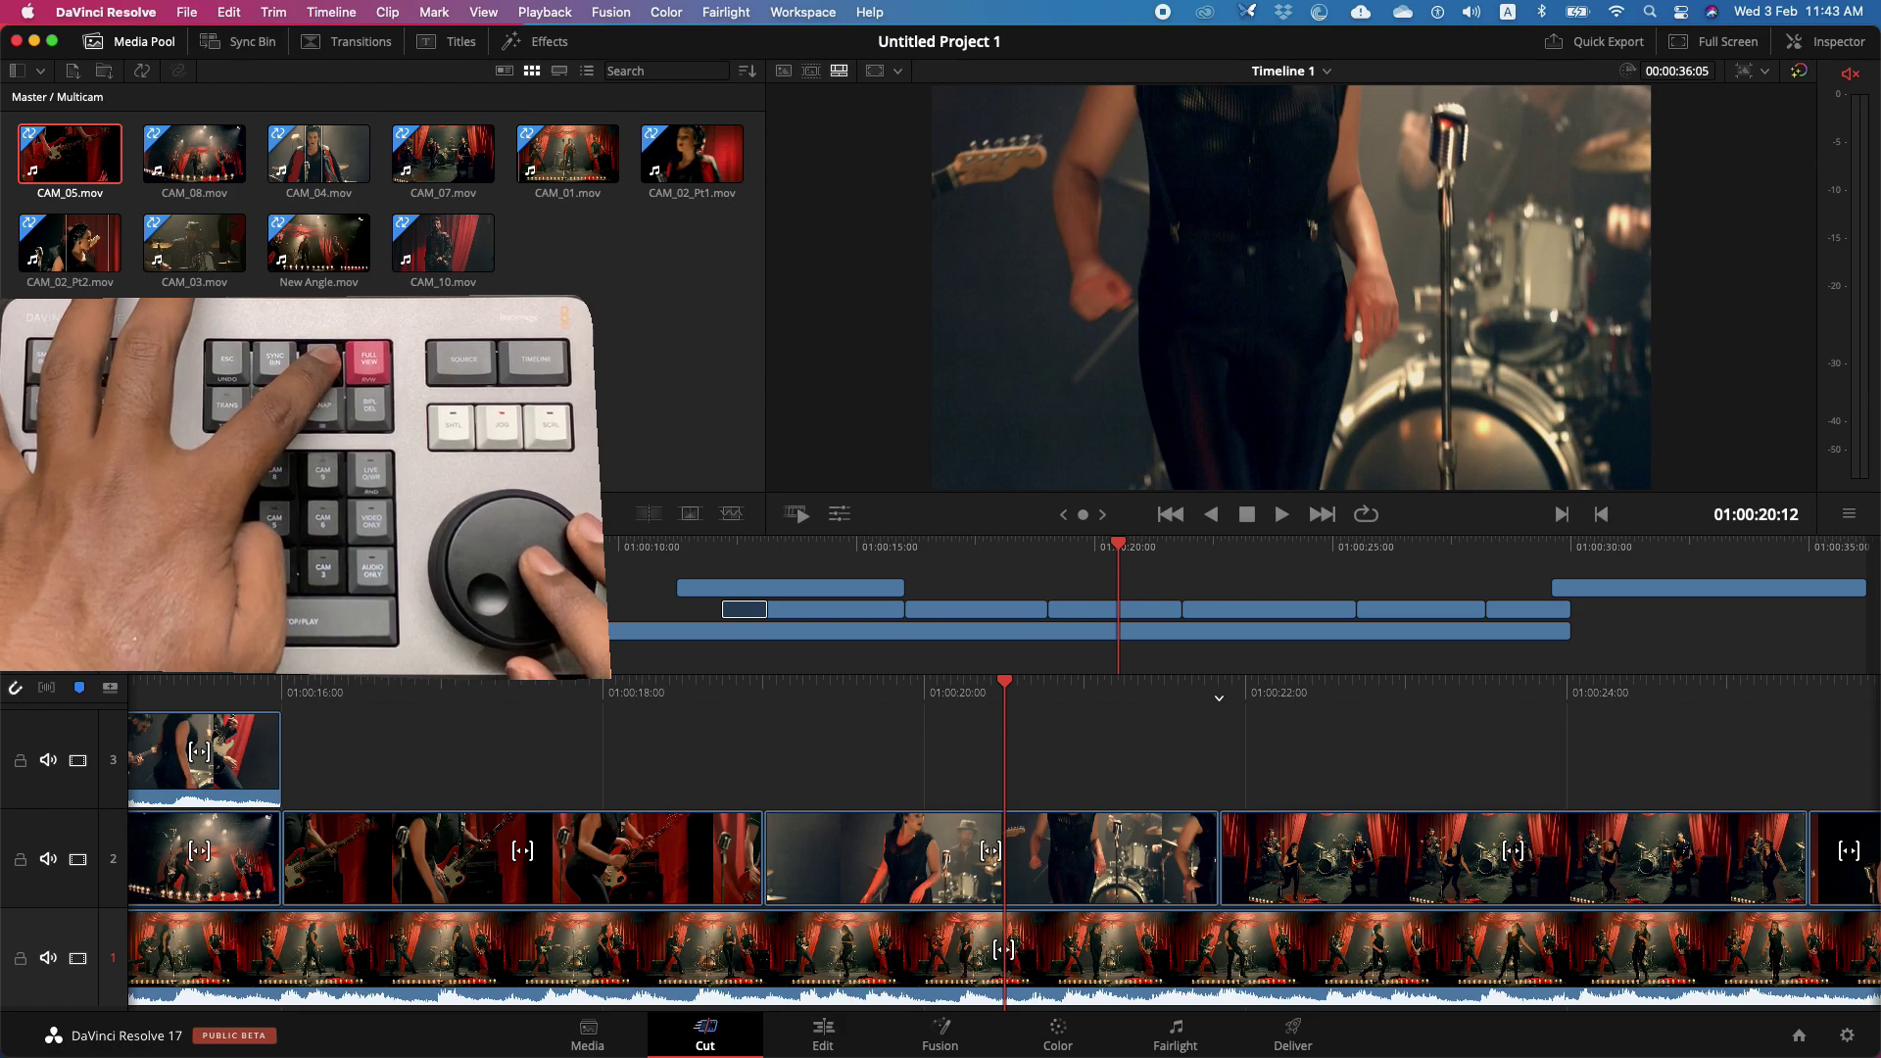
key("Left")
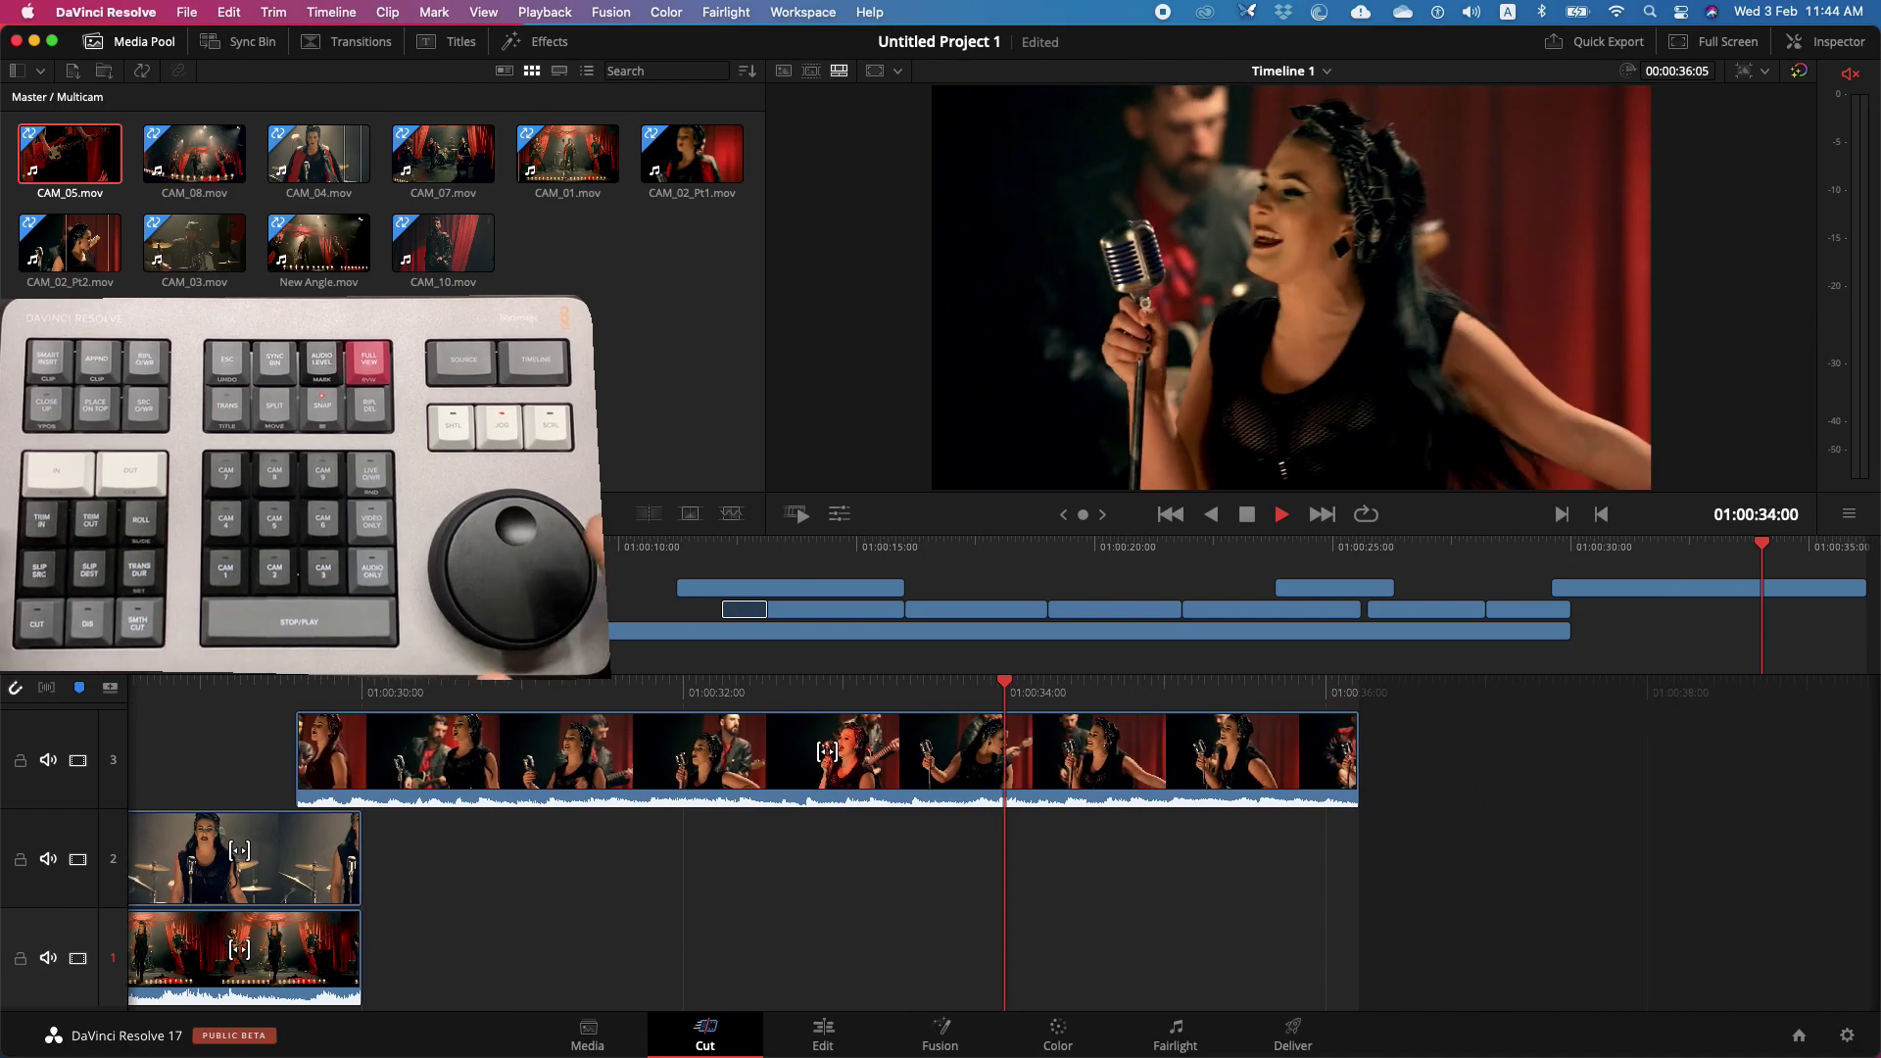
key("space")
scroll(1004, 852, "left", 20)
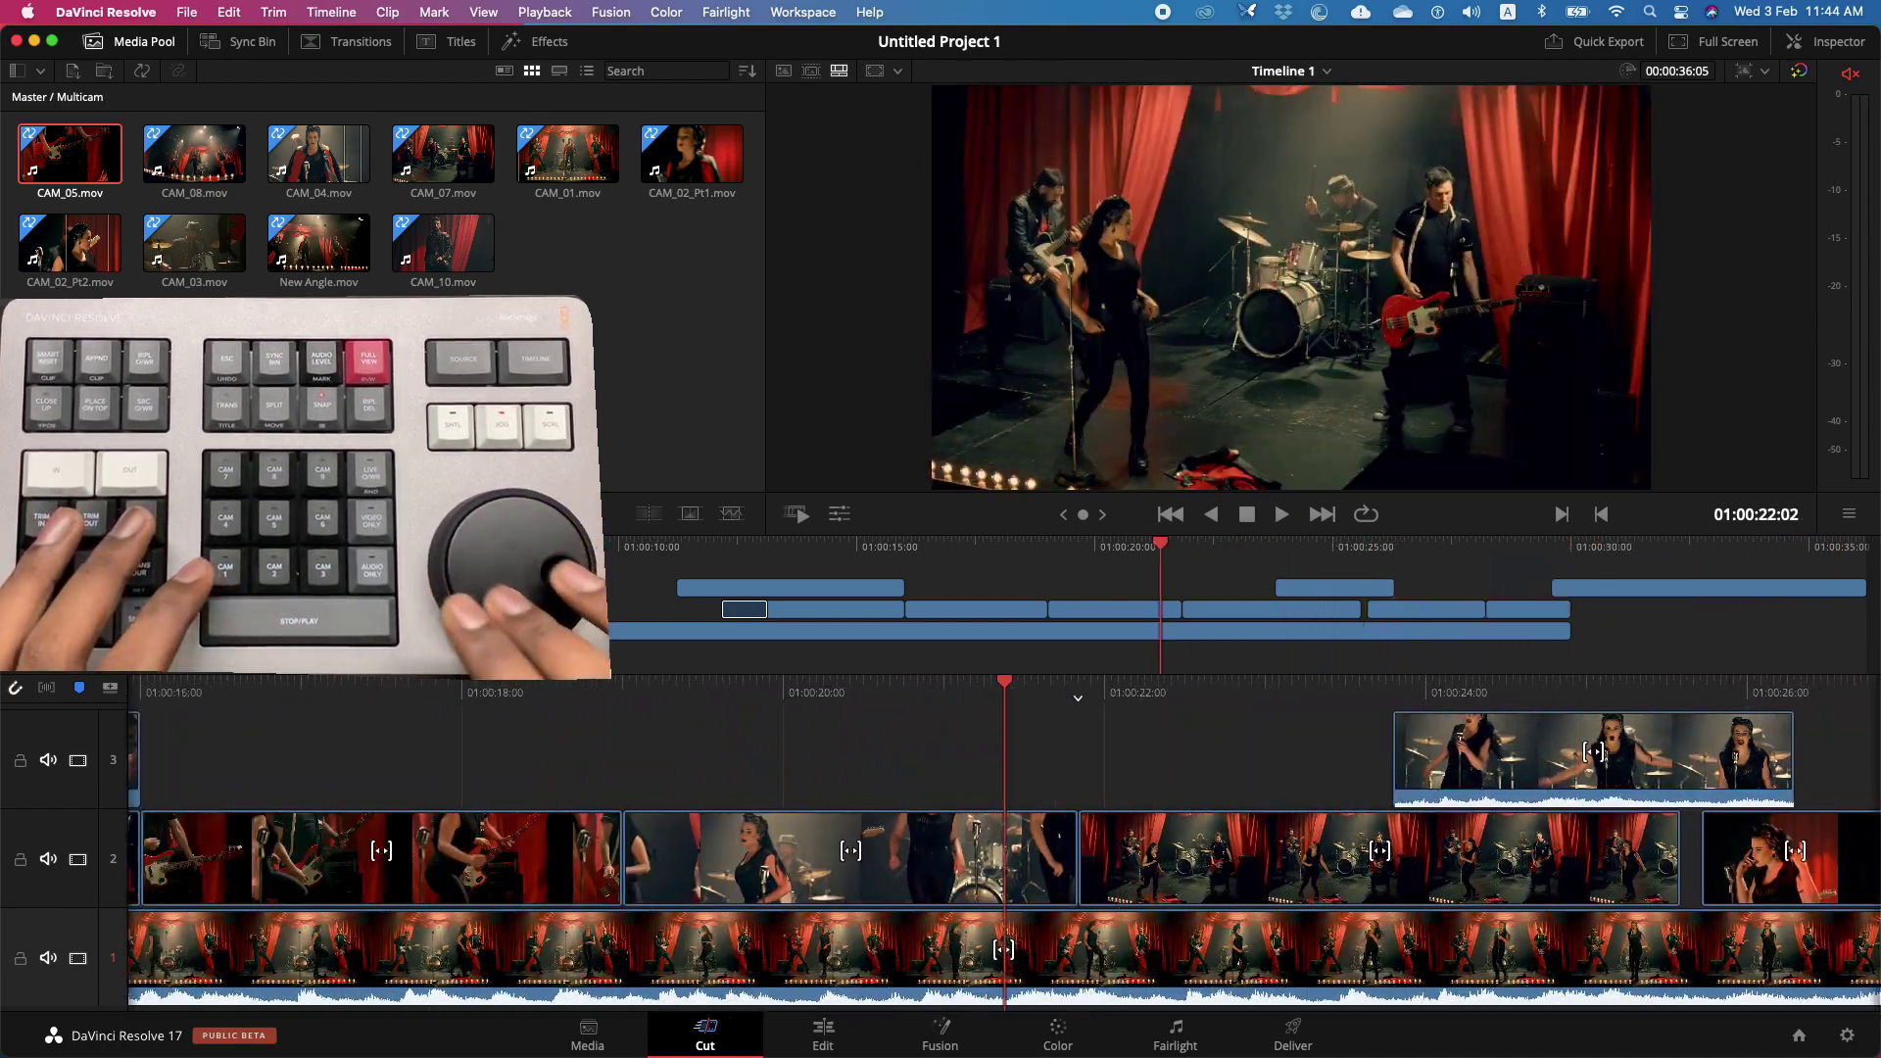
scroll(1004, 853, "left", 10)
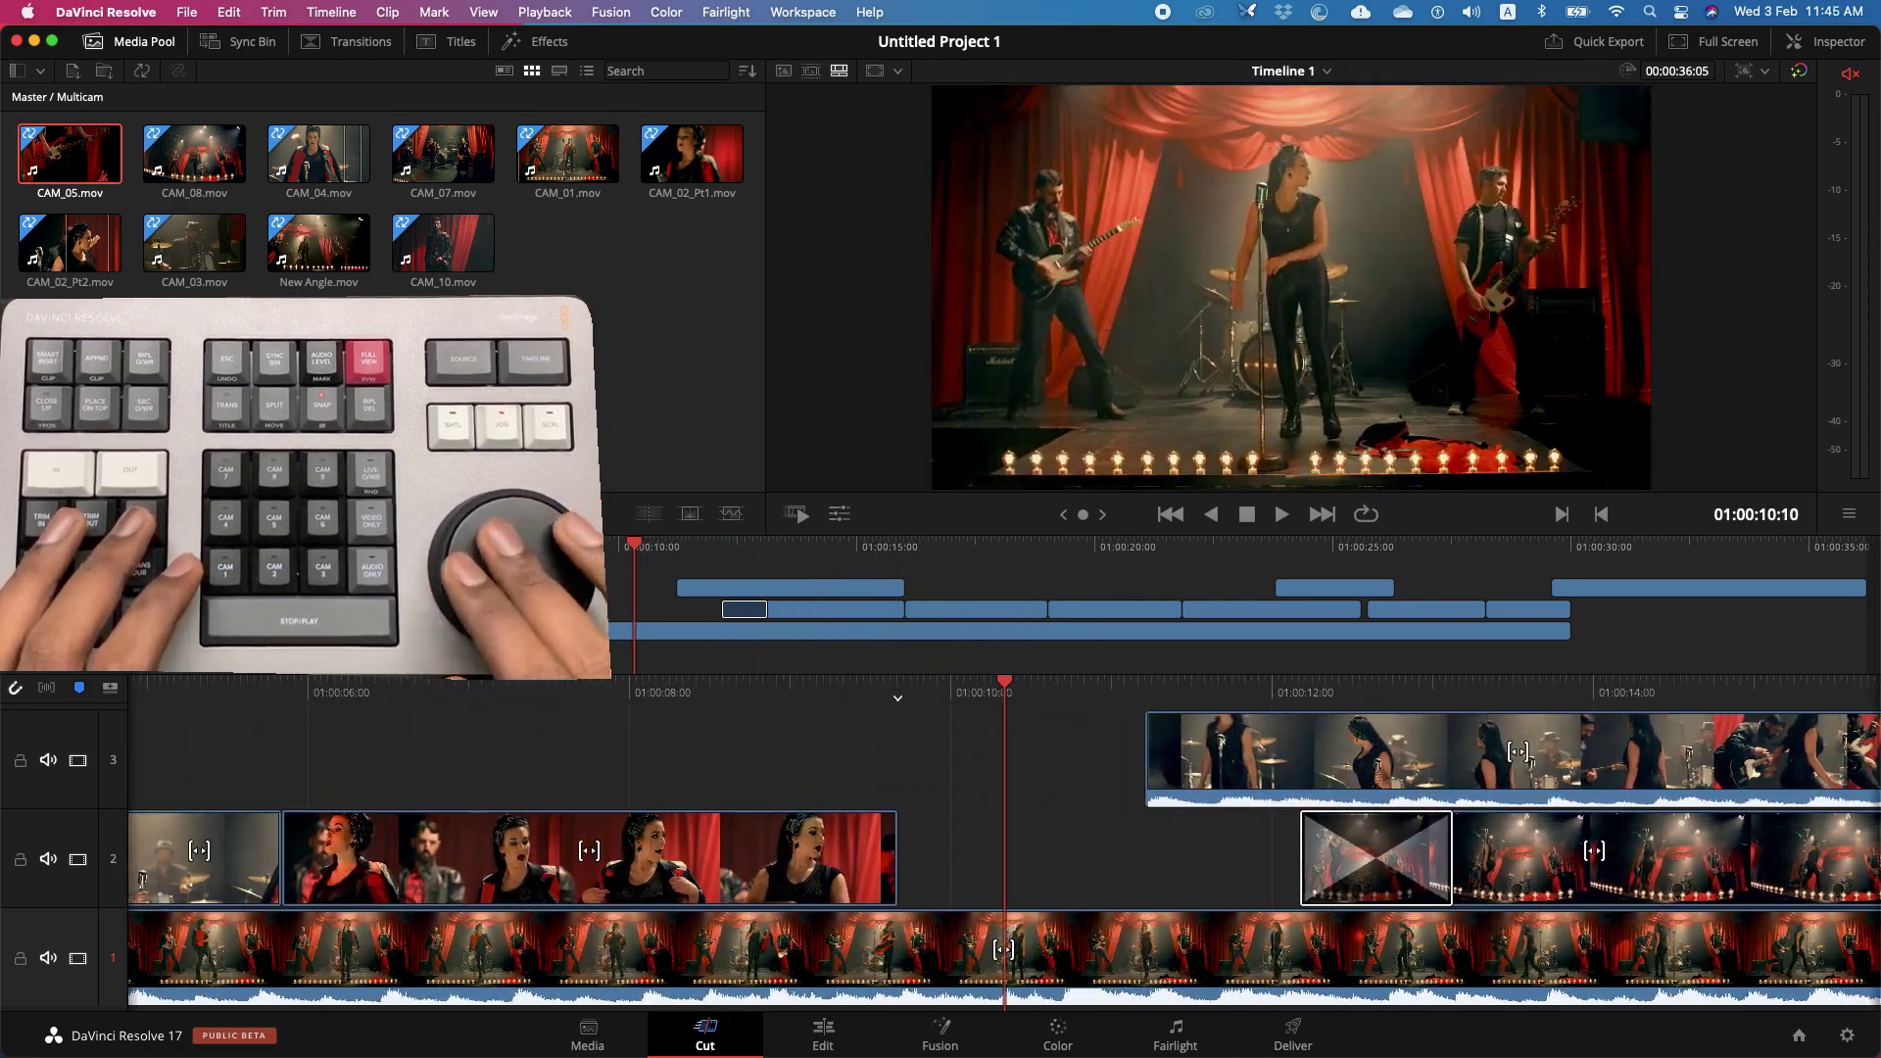